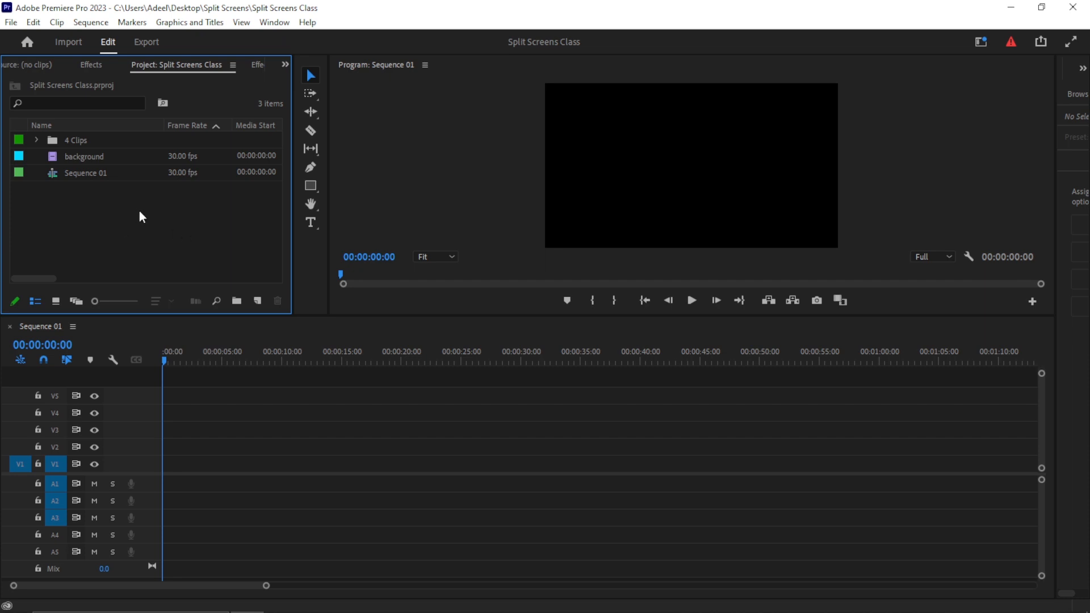
- Place the background clip on track V1 of Sequence 01
{"action": "left_click_drag", "start_coordinate": [52, 158], "coordinate": [166, 475]}
{"action": "left_click", "coordinate": [196, 469]}
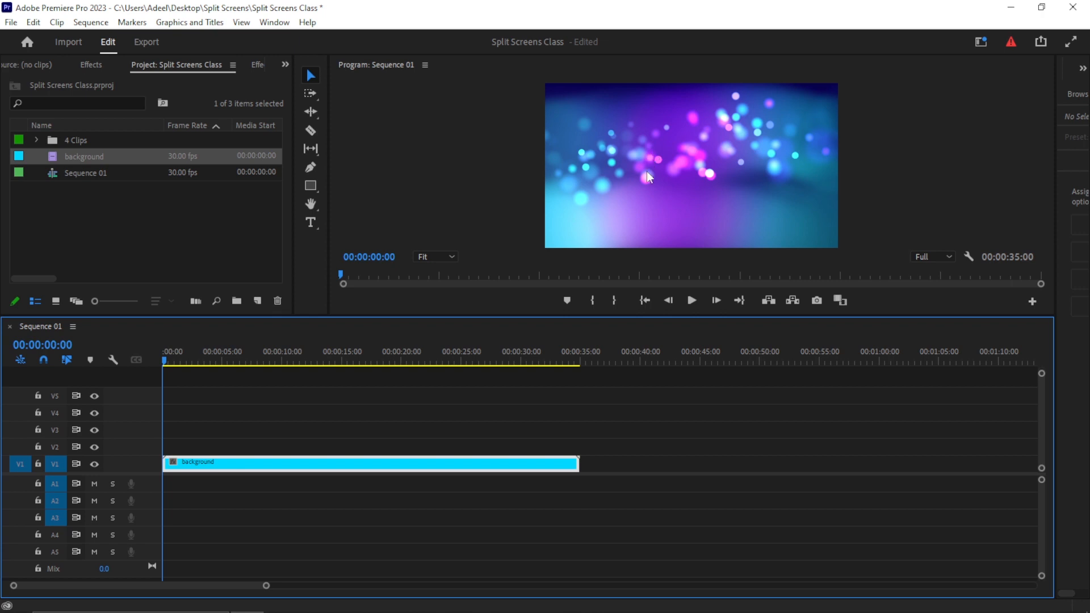
- Expand the 4 Clips bin and select all four clips inside it
{"action": "left_click", "coordinate": [35, 139]}
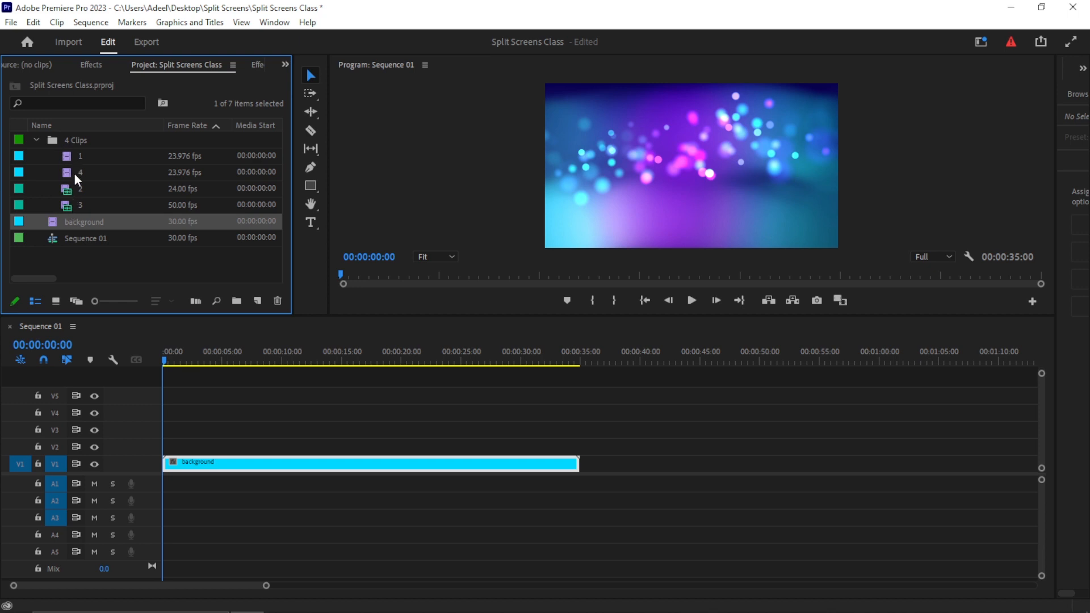
{"action": "left_click", "coordinate": [36, 140]}
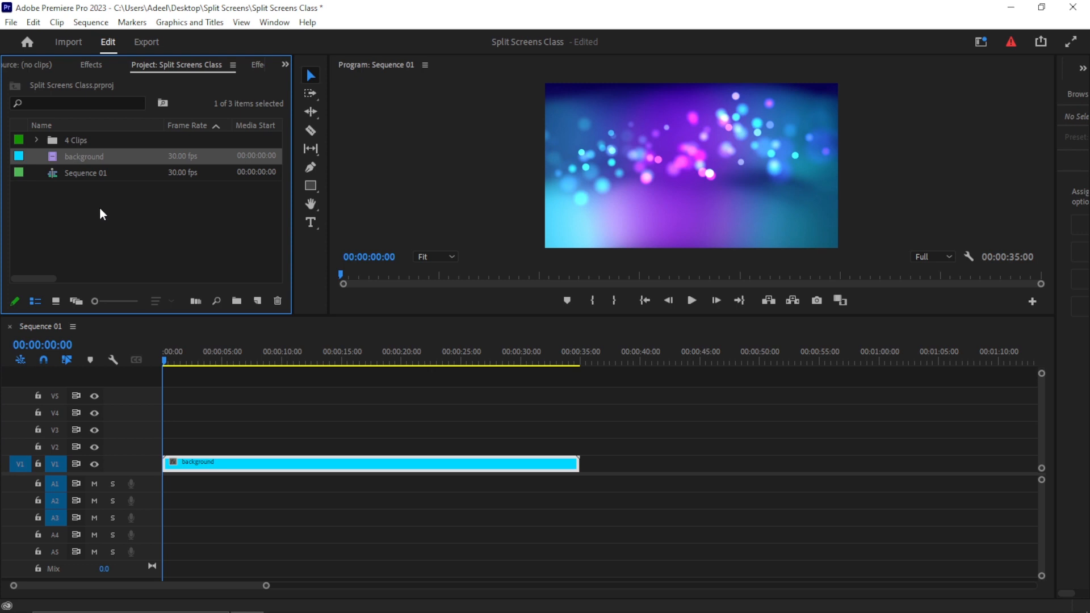
{"action": "left_click", "coordinate": [36, 140]}
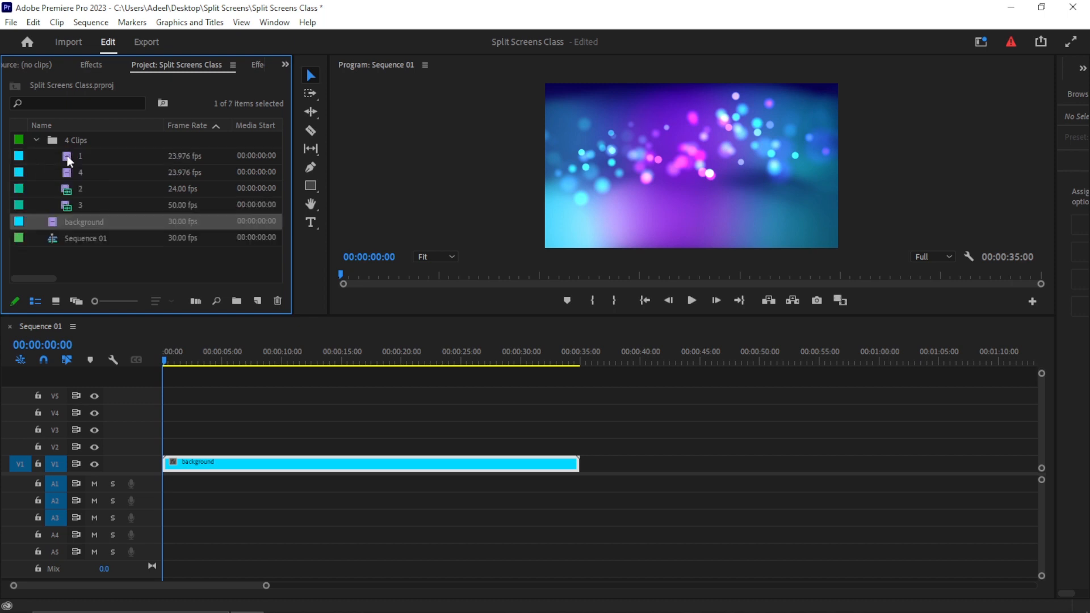
{"action": "left_click", "coordinate": [69, 161]}
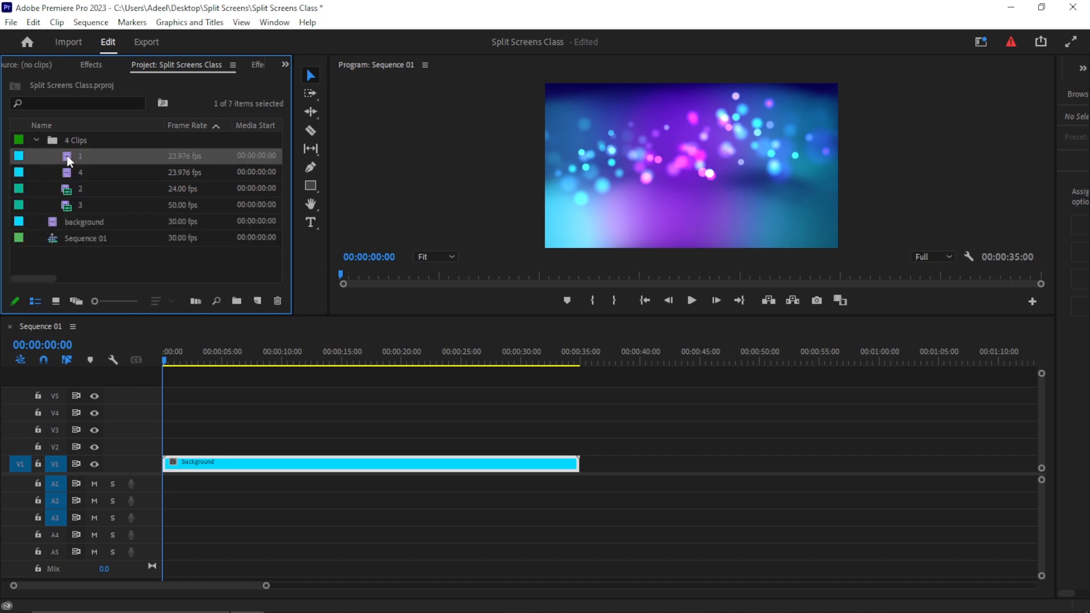
{"action": "left_click", "coordinate": [77, 203], "text": "shift"}
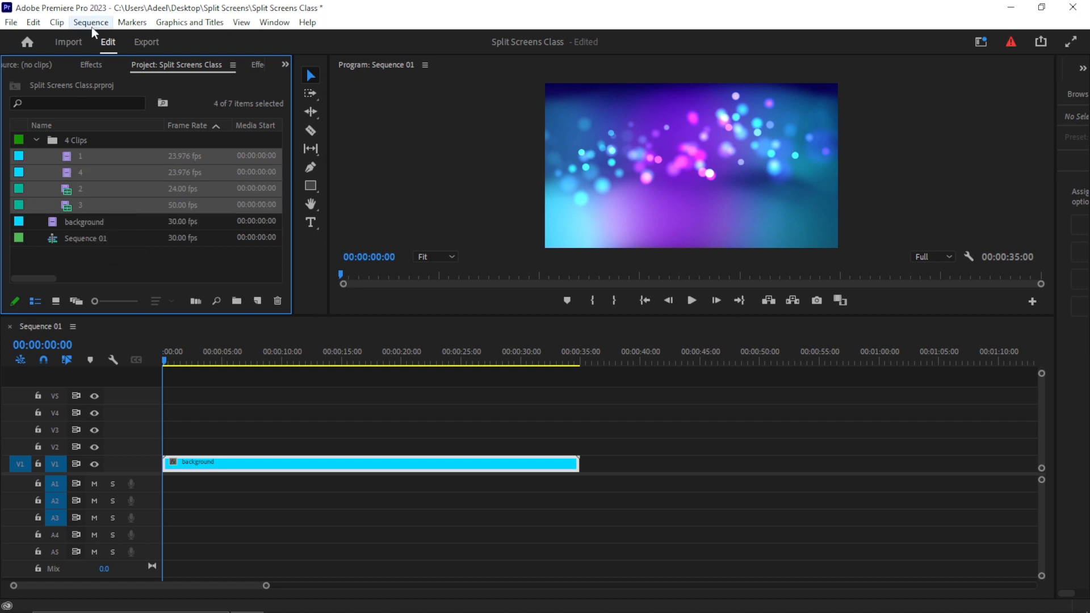
- Create a multi-camera source sequence from the selected clips, synchronized at In Points with All Cameras audio
{"action": "left_click", "coordinate": [59, 24]}
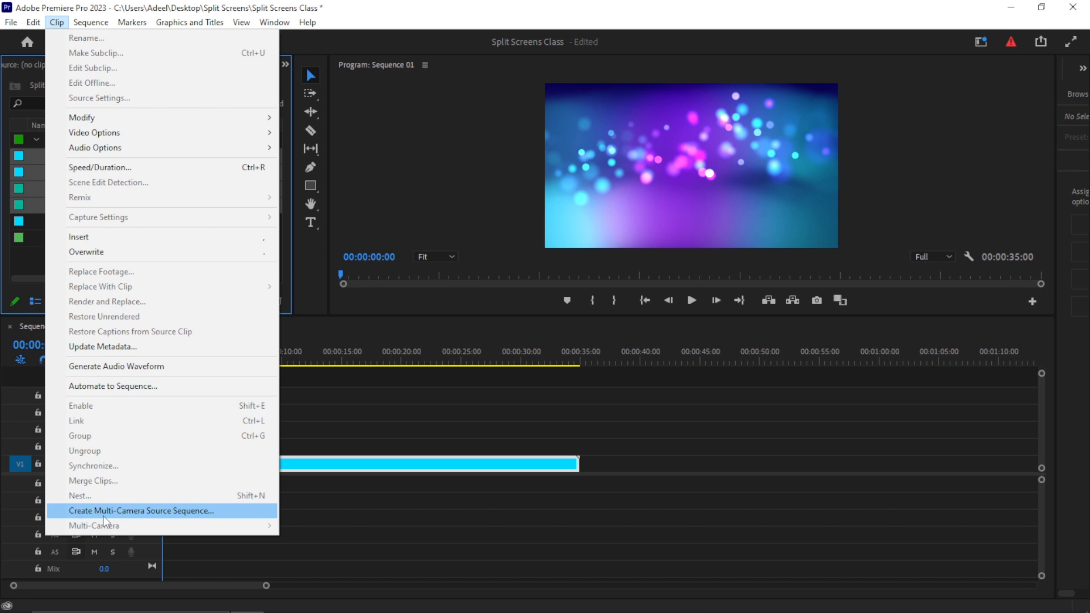
{"action": "left_click", "coordinate": [154, 512]}
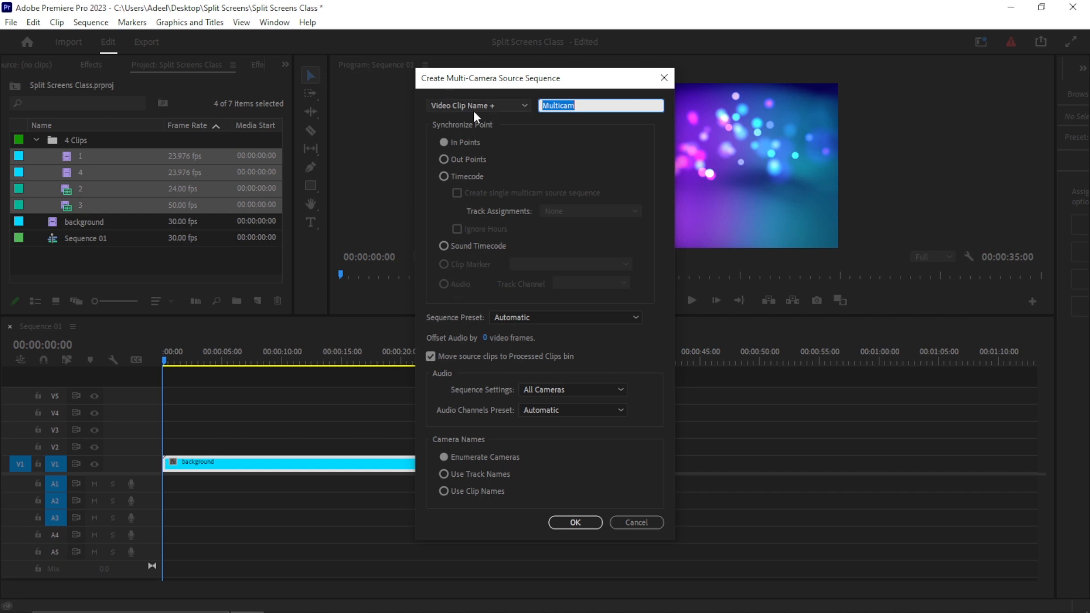
{"action": "left_click", "coordinate": [468, 140]}
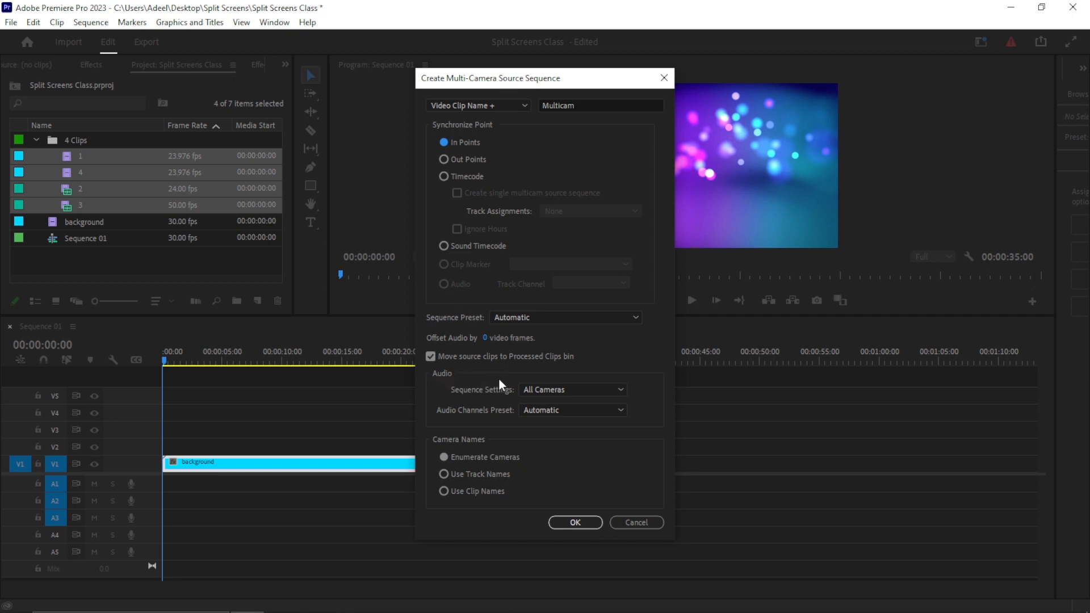
{"action": "left_click", "coordinate": [570, 388]}
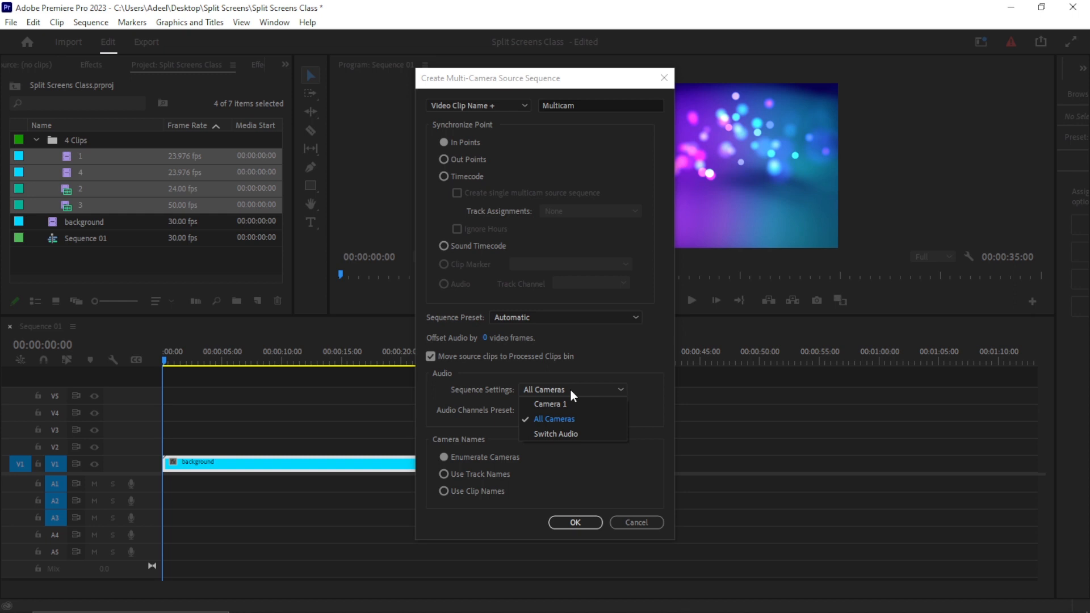
{"action": "left_click", "coordinate": [552, 419]}
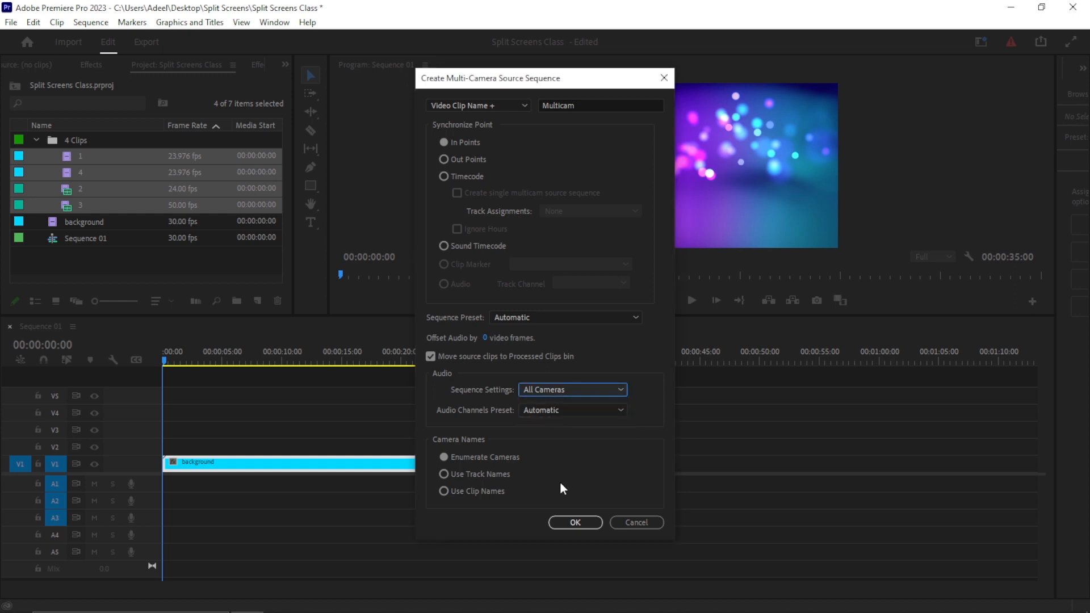
{"action": "left_click", "coordinate": [576, 522]}
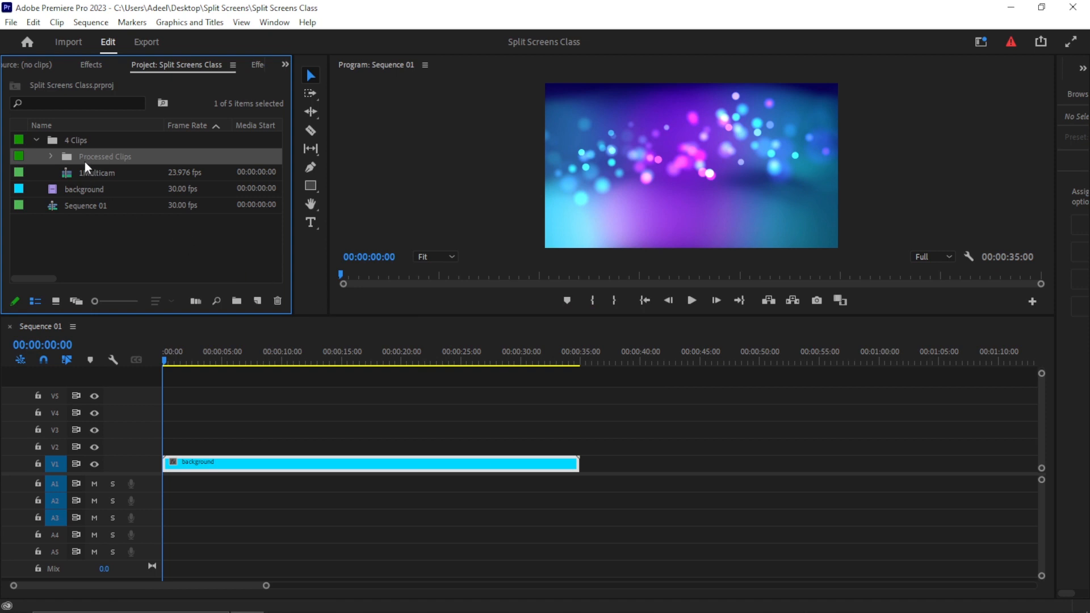
- Open the 1Multicam sequence to examine its stacked camera tracks, switching between it and Sequence 01
{"action": "left_click", "coordinate": [50, 156]}
{"action": "left_click", "coordinate": [50, 156]}
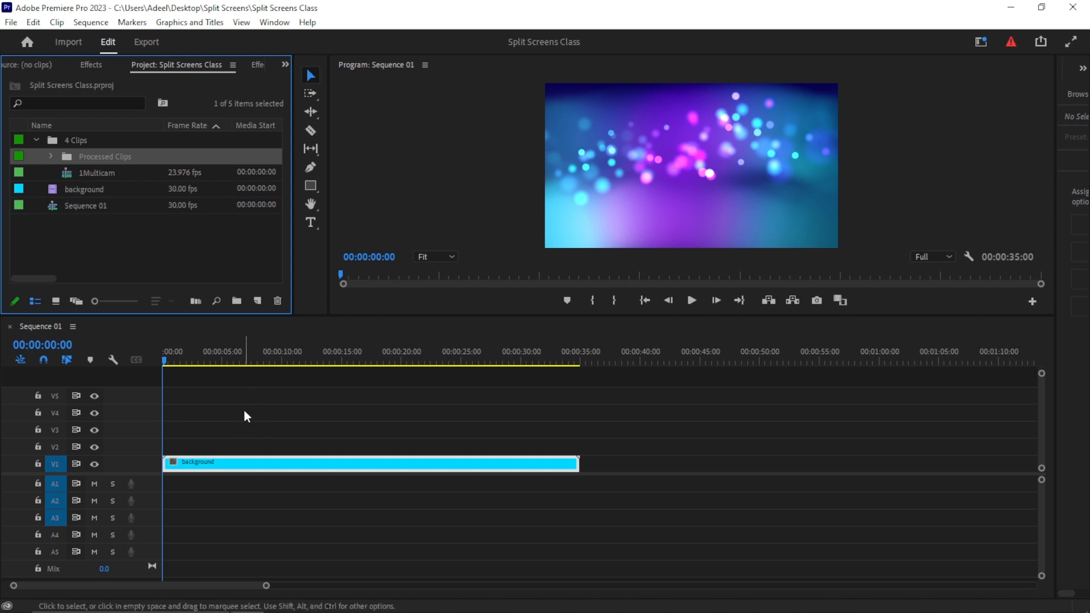
{"action": "double_click", "coordinate": [69, 172], "text": "ctrl"}
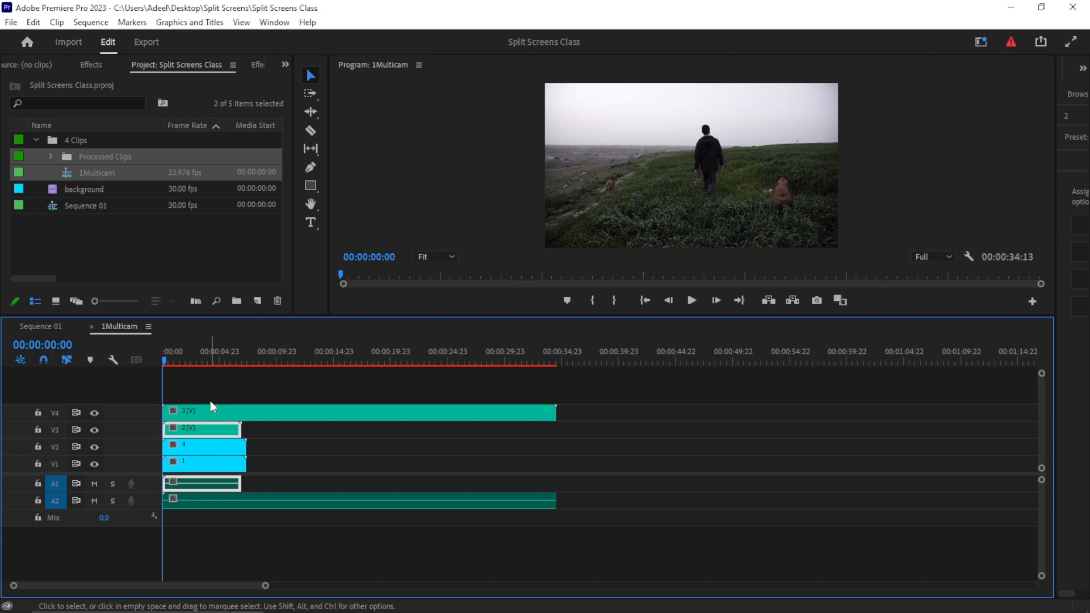
{"action": "left_click", "coordinate": [46, 325]}
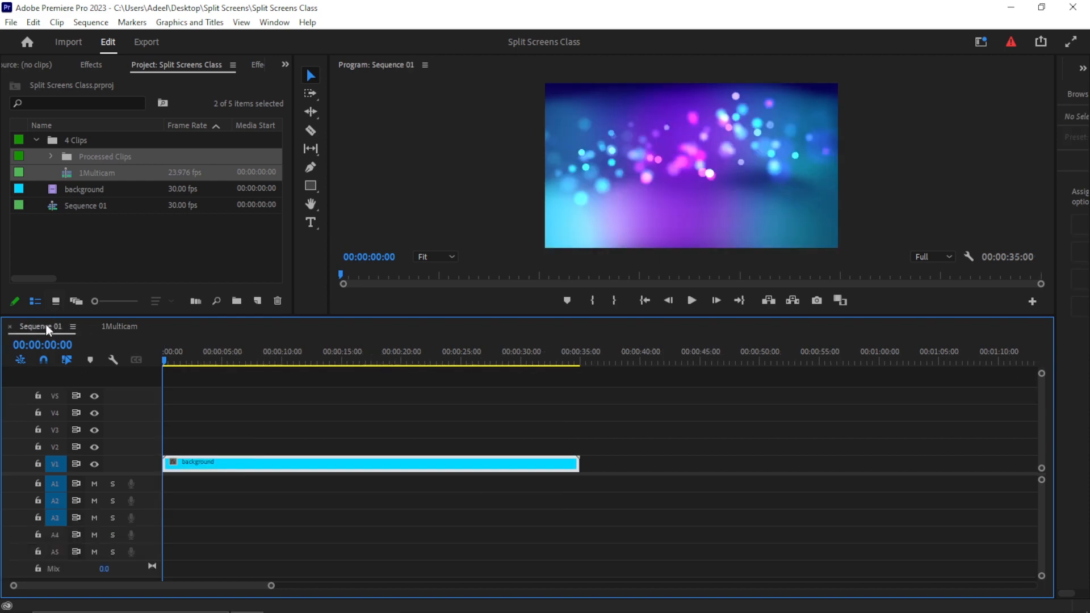
{"action": "left_click", "coordinate": [119, 326]}
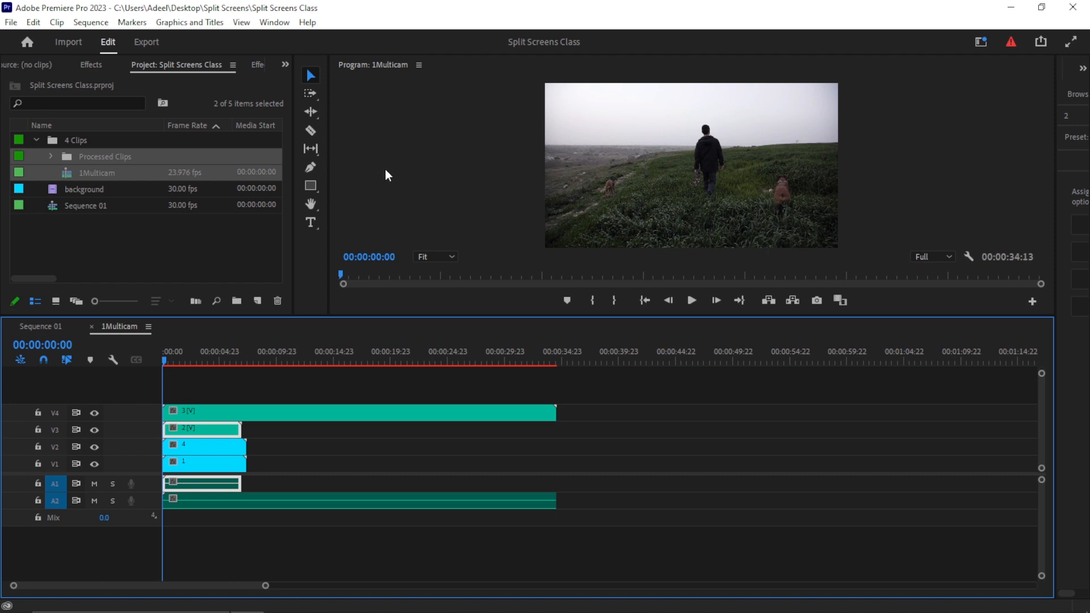
{"action": "left_click", "coordinate": [247, 23]}
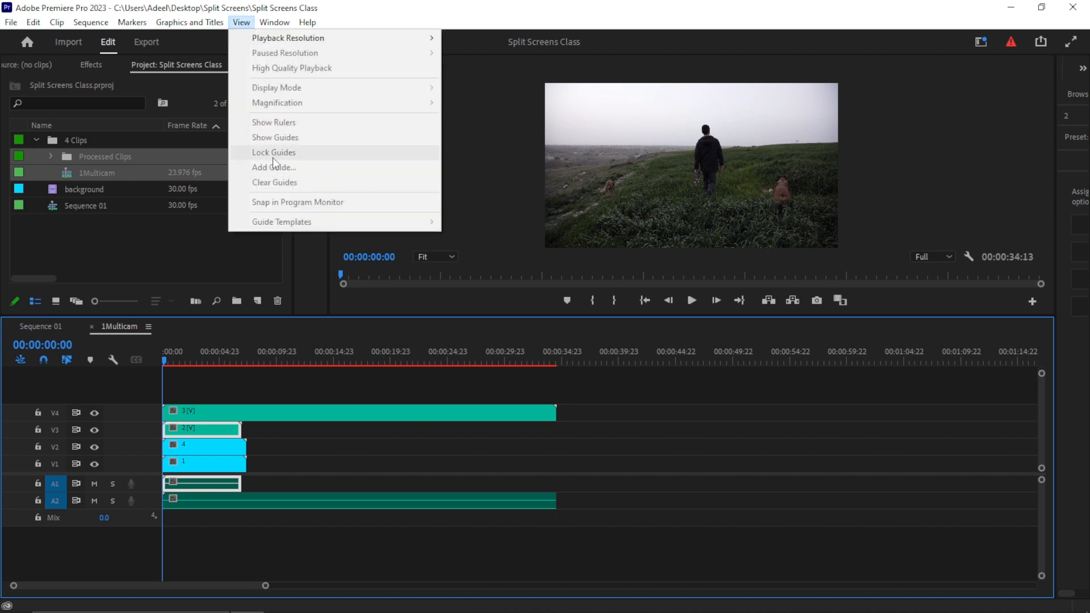
{"action": "left_click", "coordinate": [529, 223]}
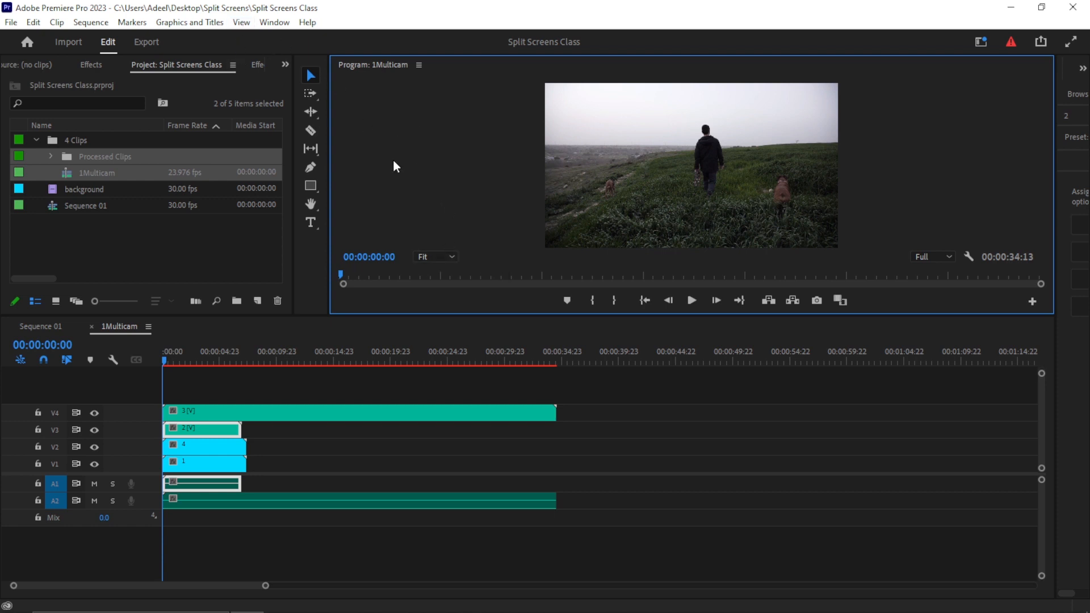
{"action": "left_click", "coordinate": [241, 22]}
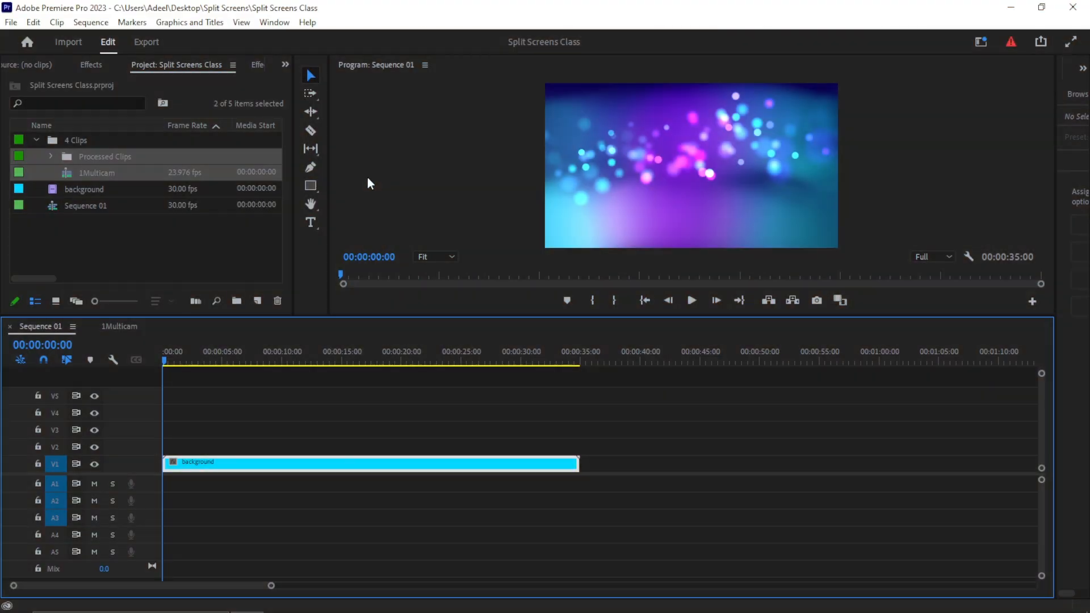
- Create a new Photoshop file from the project at 1920 × 1080 and 30.00 fps
{"action": "left_click", "coordinate": [10, 22]}
{"action": "mouse_move", "coordinate": [33, 23]}
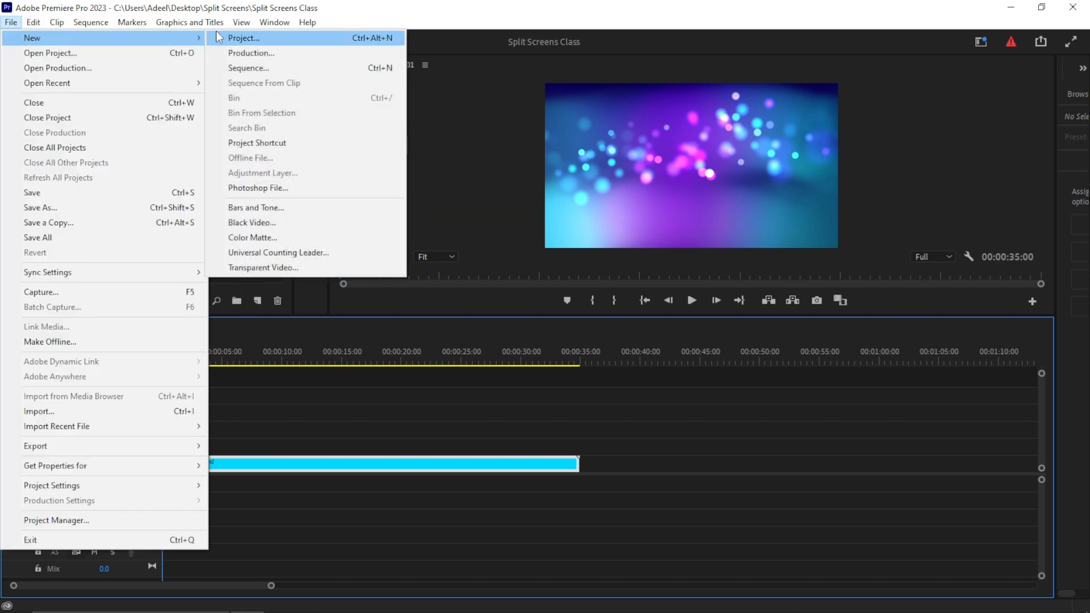
{"action": "left_click", "coordinate": [262, 190]}
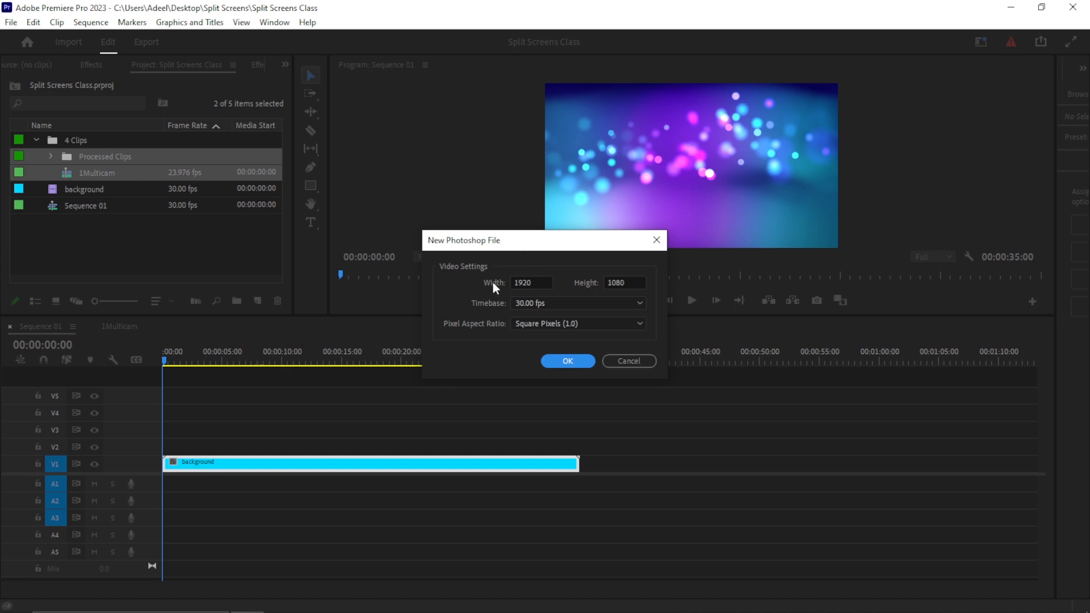
{"action": "left_click", "coordinate": [567, 366]}
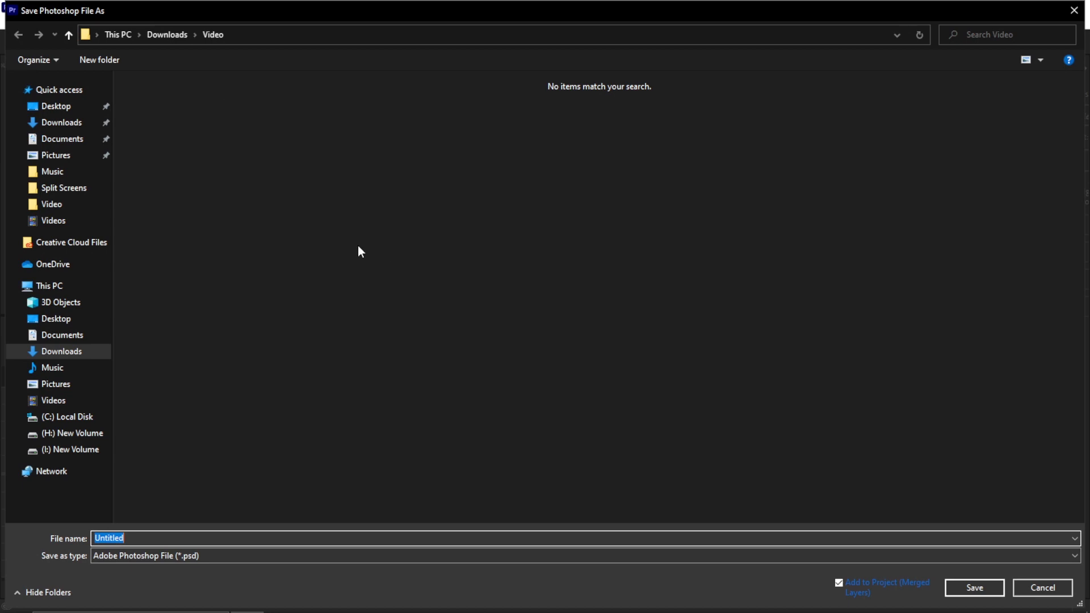
- Save the Photoshop file as PS File Split Screens in the Desktop's Split Screens folder
{"action": "left_click", "coordinate": [59, 110]}
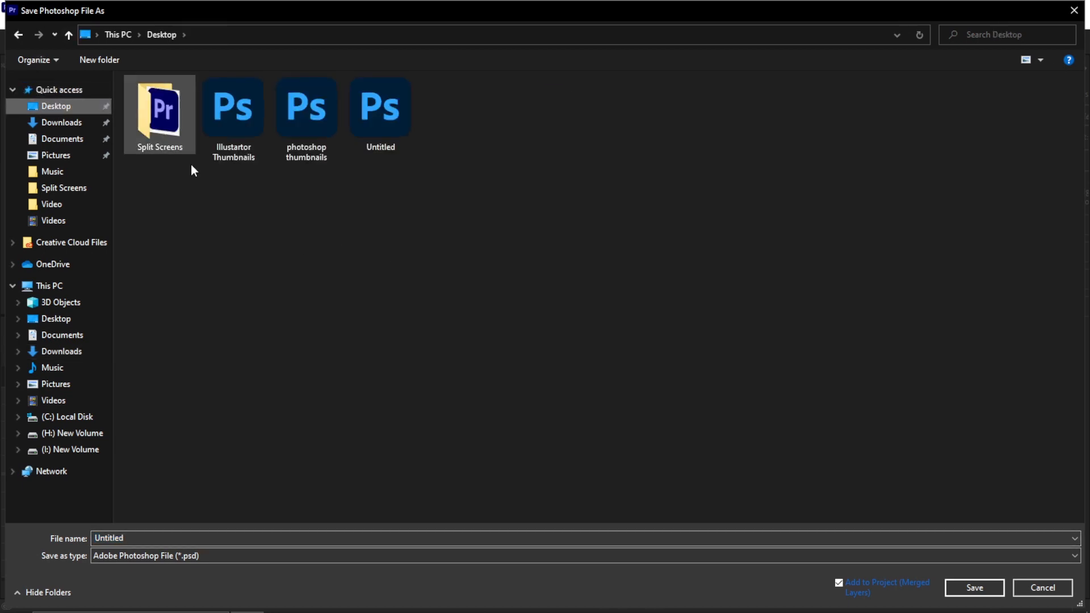
{"action": "left_click", "coordinate": [170, 130]}
{"action": "double_click", "coordinate": [171, 130]}
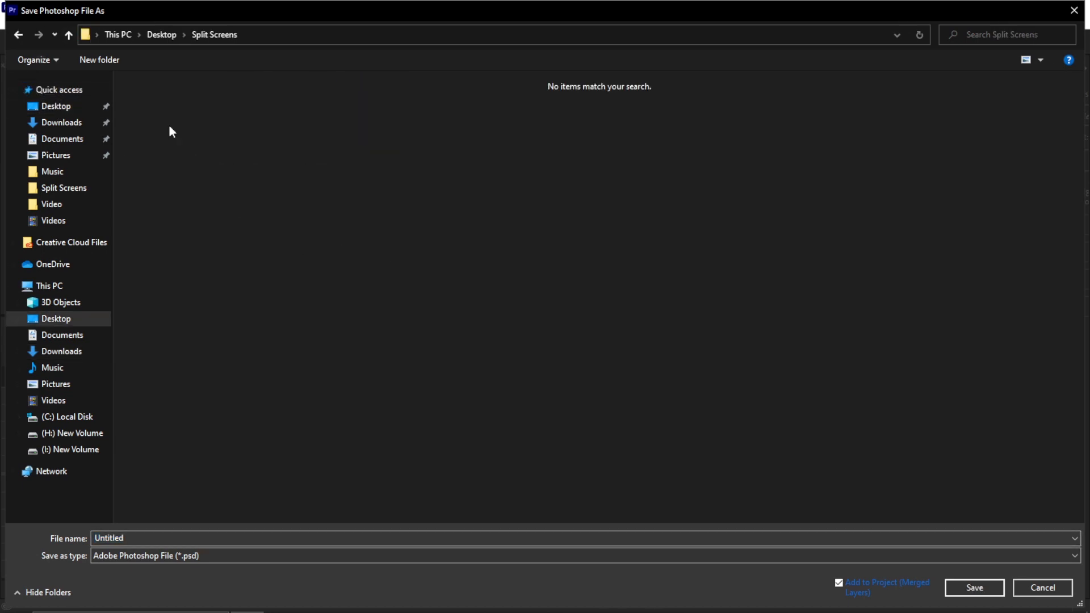
{"action": "left_click", "coordinate": [199, 534]}
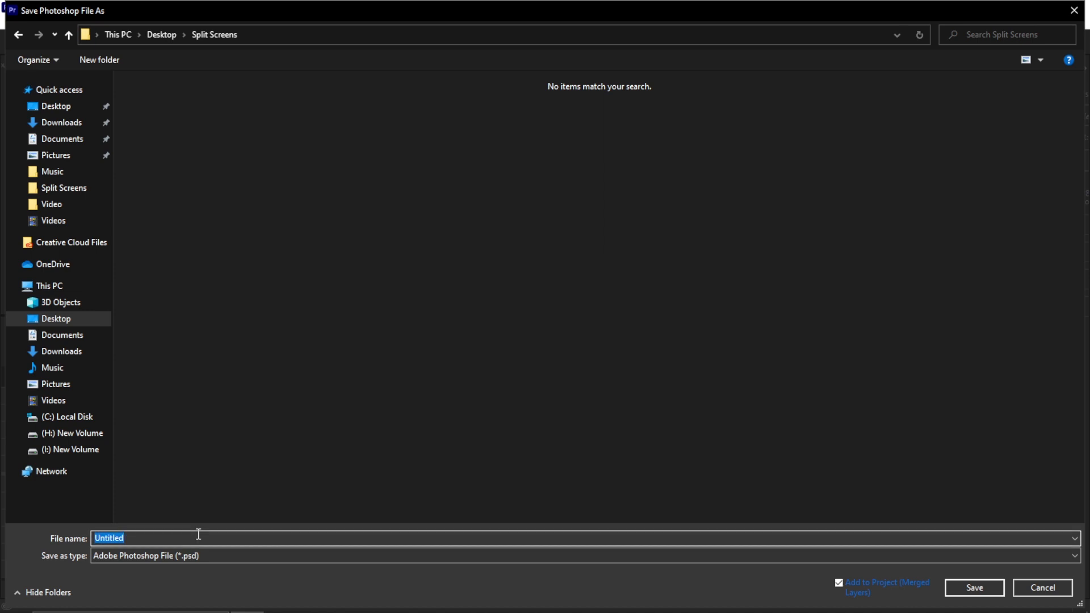
{"action": "type", "text": "PS File Split SCr"}
{"action": "key", "text": "BackSpace"}
{"action": "key", "text": "BackSpace"}
{"action": "type", "text": "creens"}
{"action": "key", "text": "Return"}
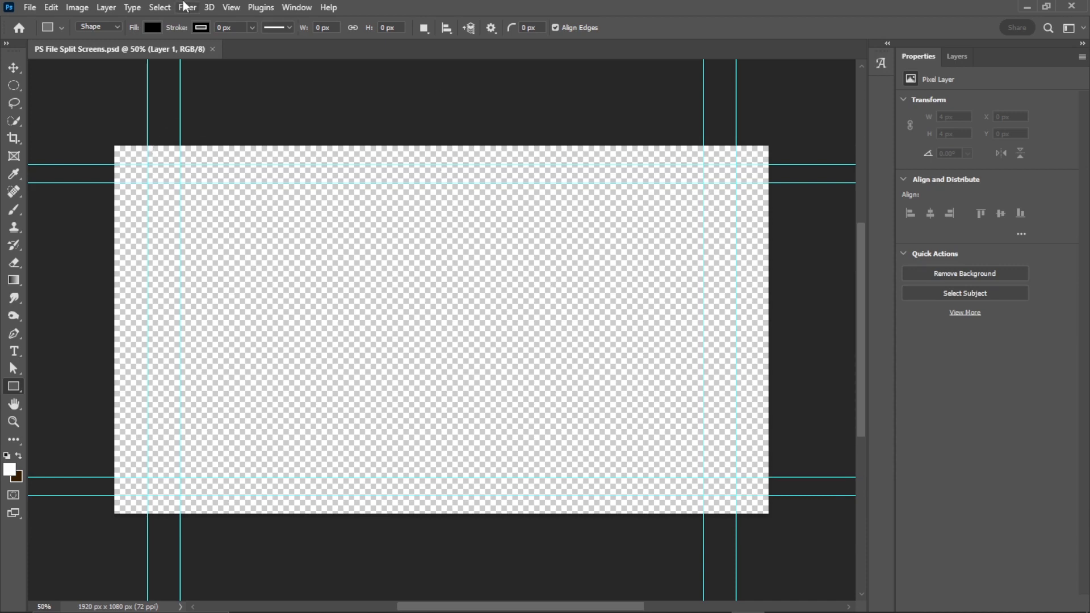
- Create a new guide layout of 4 columns with 20 px gutter and 20 px margins, clearing existing guides
{"action": "left_click", "coordinate": [237, 10]}
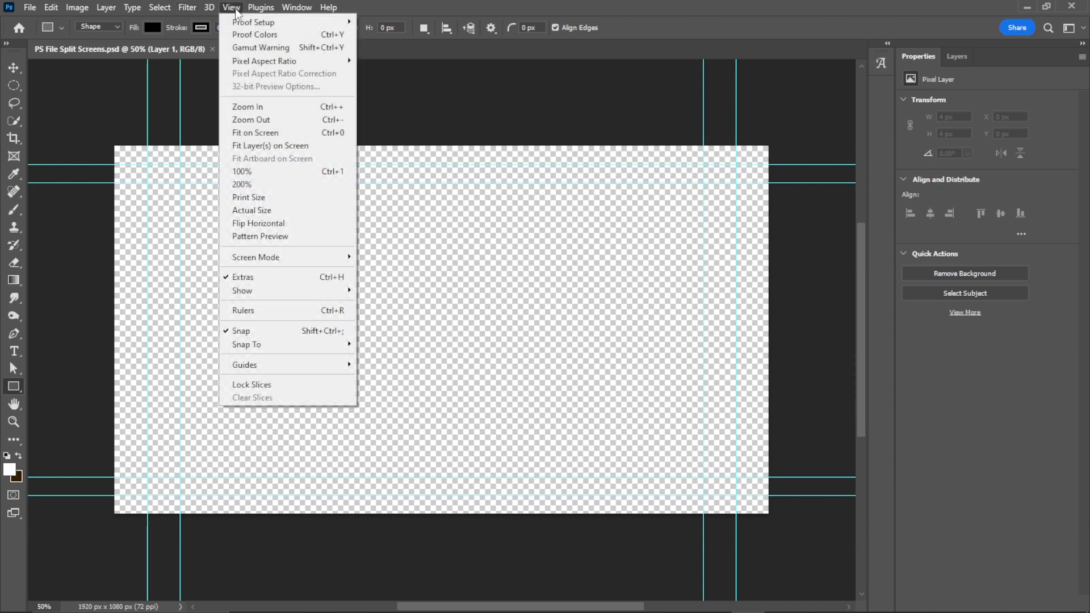
{"action": "mouse_move", "coordinate": [272, 374]}
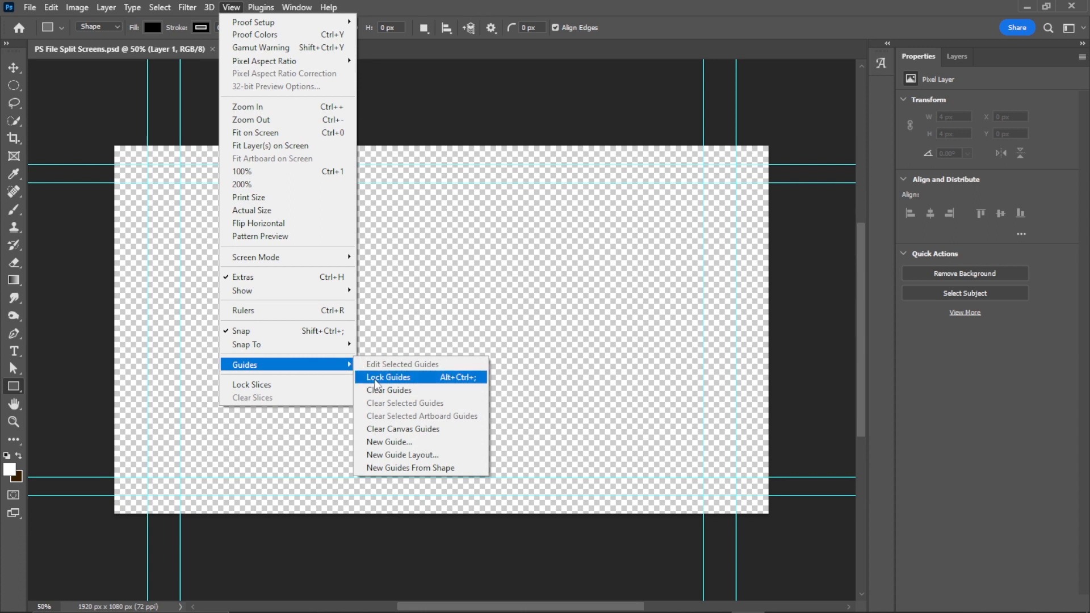
{"action": "left_click", "coordinate": [414, 456]}
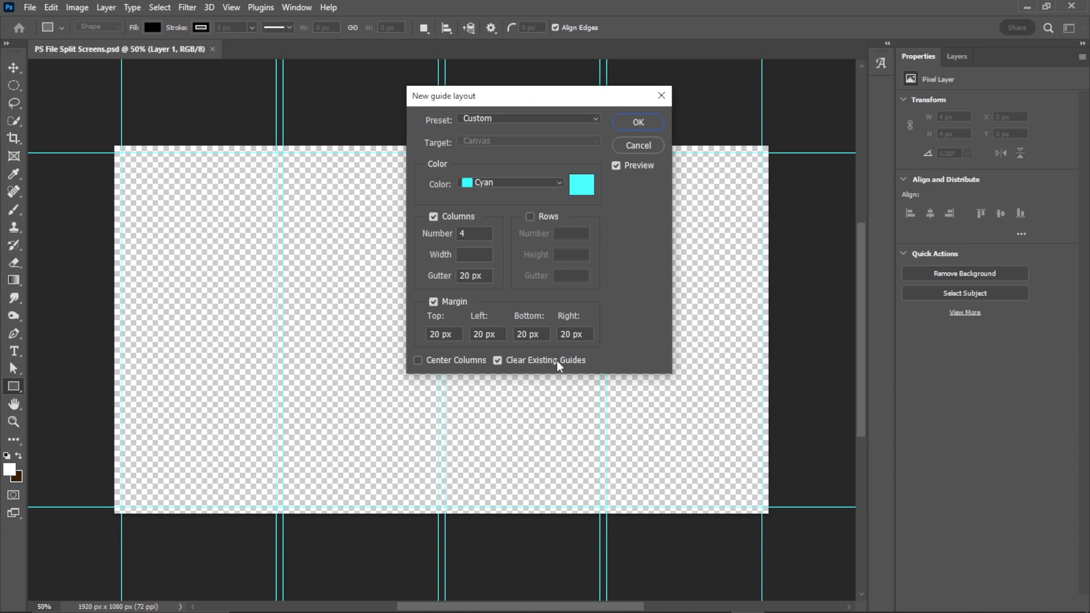
{"action": "left_click", "coordinate": [498, 361]}
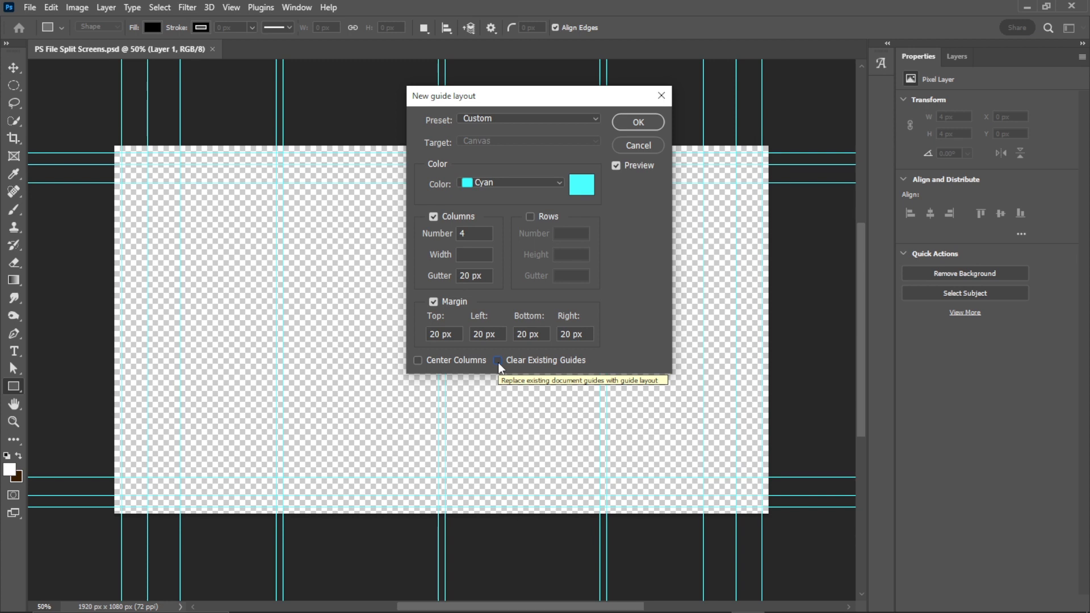
{"action": "left_click", "coordinate": [498, 361]}
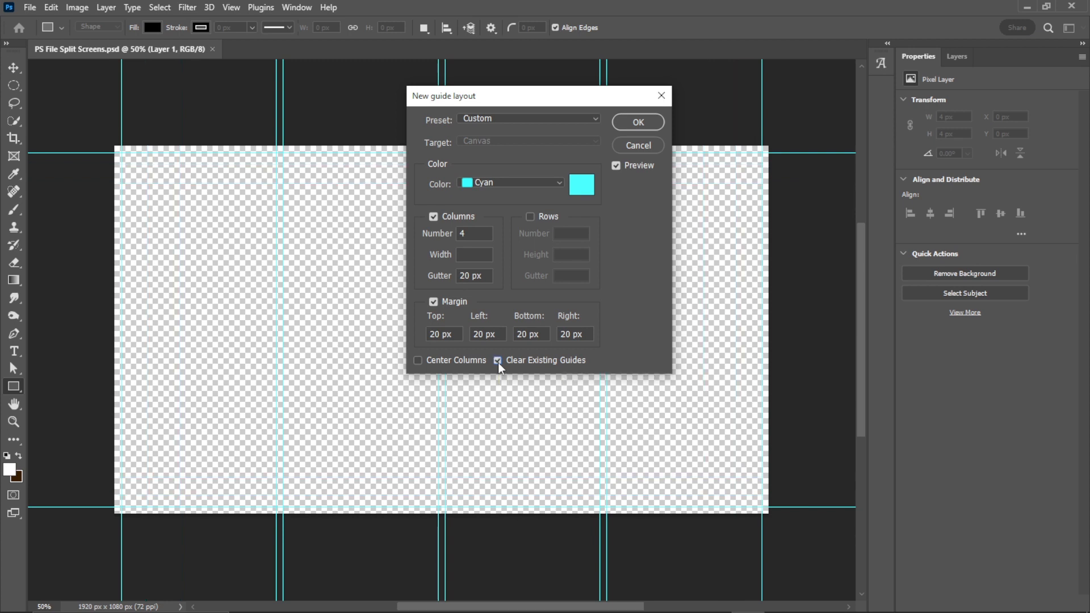
{"action": "left_click", "coordinate": [656, 124]}
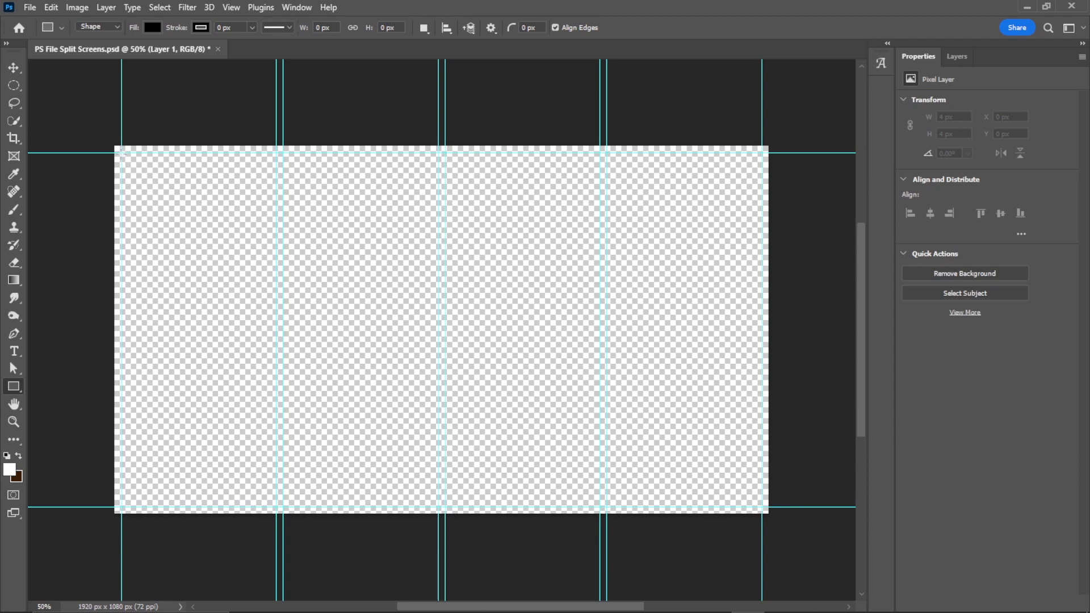
- Draw a rectangle about 455 × 1040 px filling the first column, and switch back to Premiere Pro
{"action": "left_click_drag", "start_coordinate": [120, 152], "coordinate": [274, 505]}
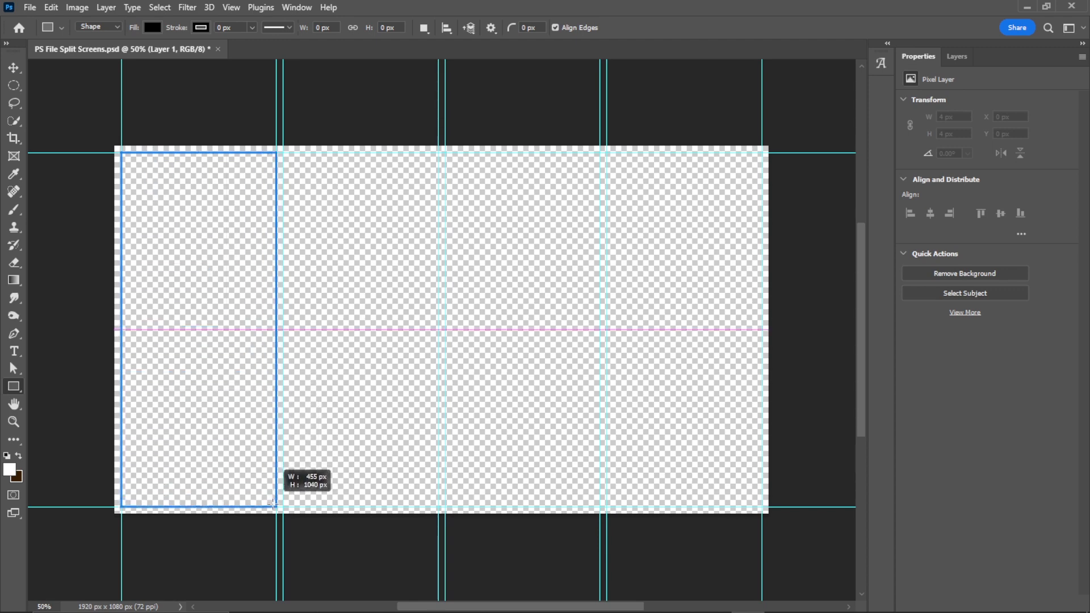
{"action": "left_click_drag", "start_coordinate": [274, 506], "coordinate": [274, 505]}
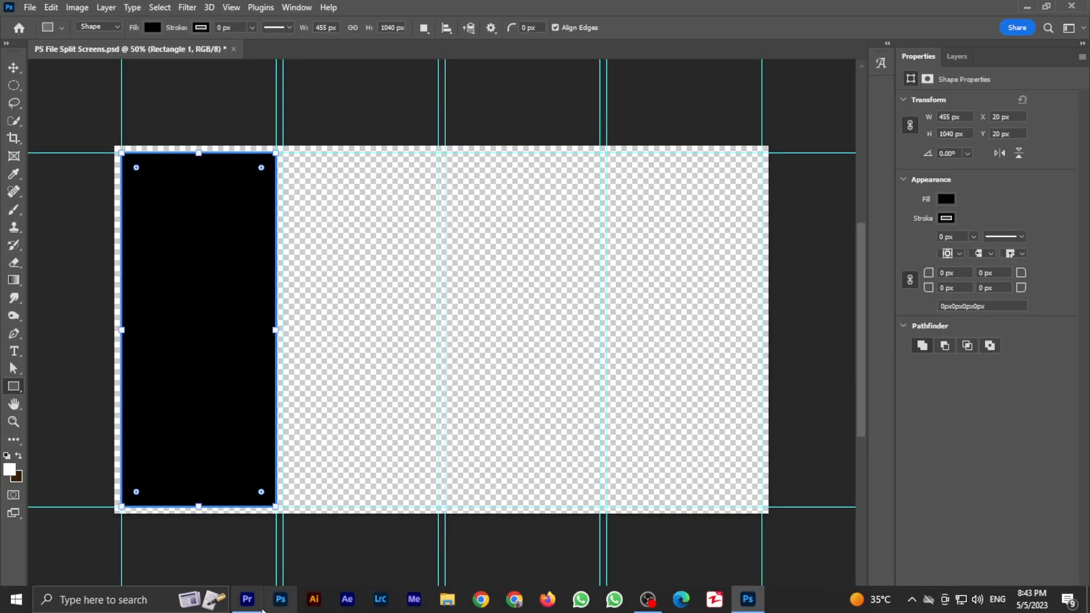
{"action": "left_click", "coordinate": [247, 601]}
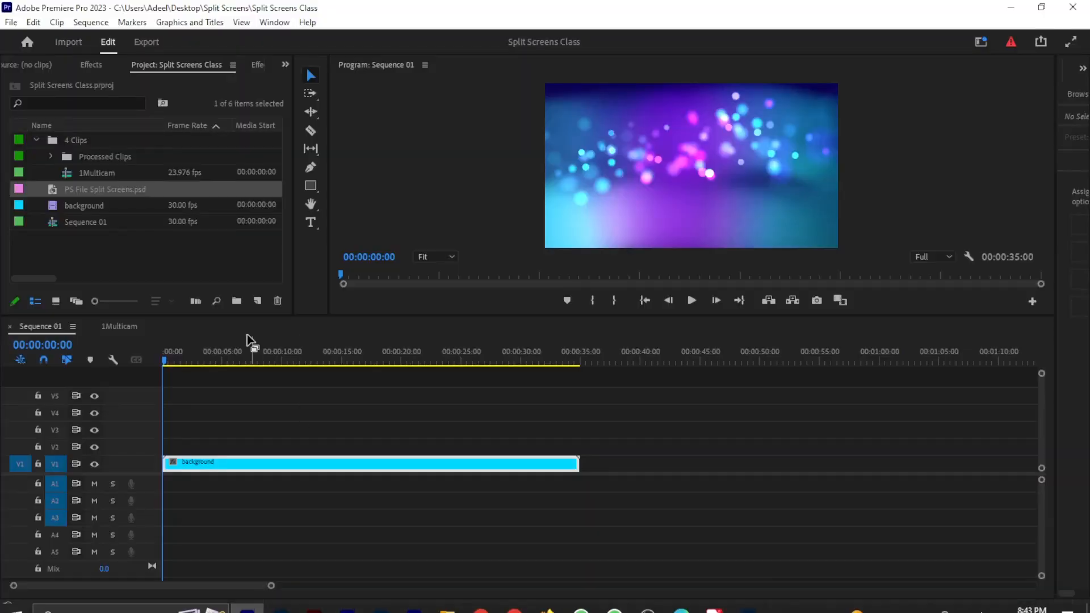
- Open the 1Multicam sequence's settings and compare them with the rectangle's size in Photoshop, then close the dialog
{"action": "left_click", "coordinate": [118, 328]}
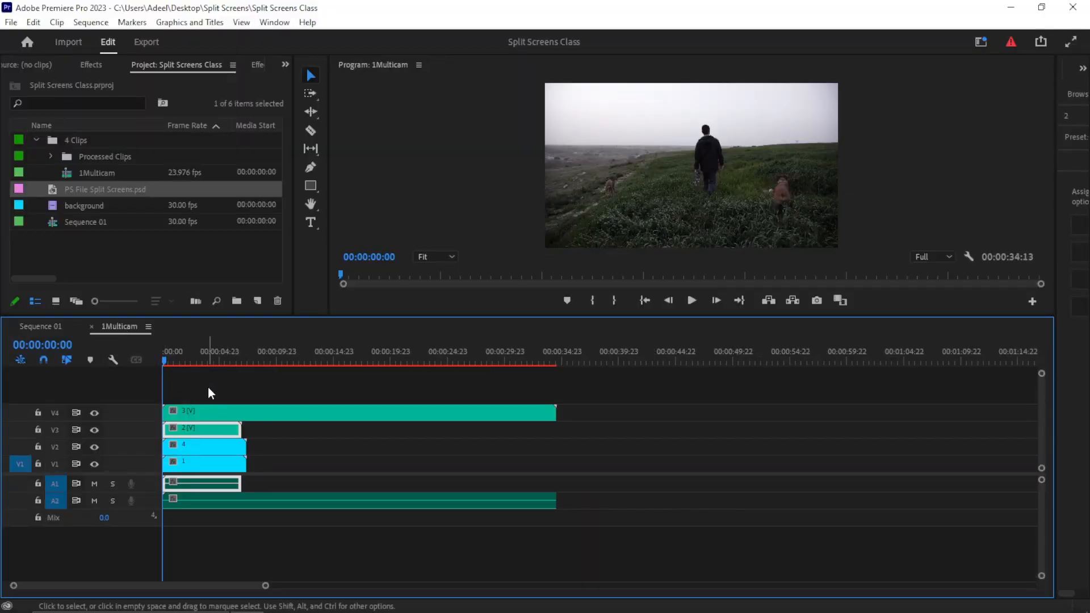
{"action": "left_click", "coordinate": [89, 22]}
{"action": "left_click", "coordinate": [106, 37]}
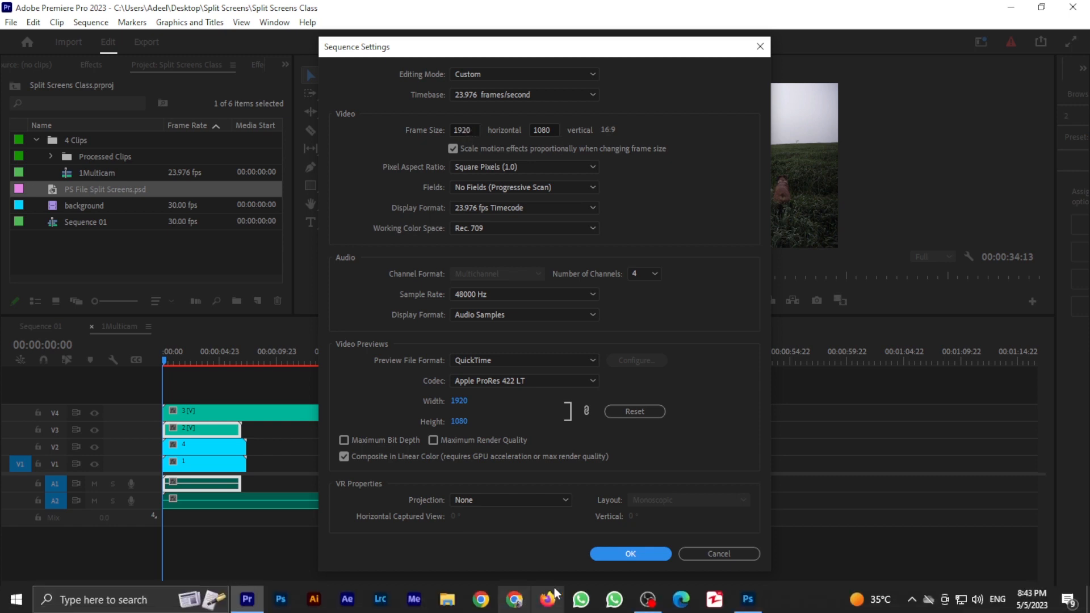
{"action": "left_click", "coordinate": [748, 601]}
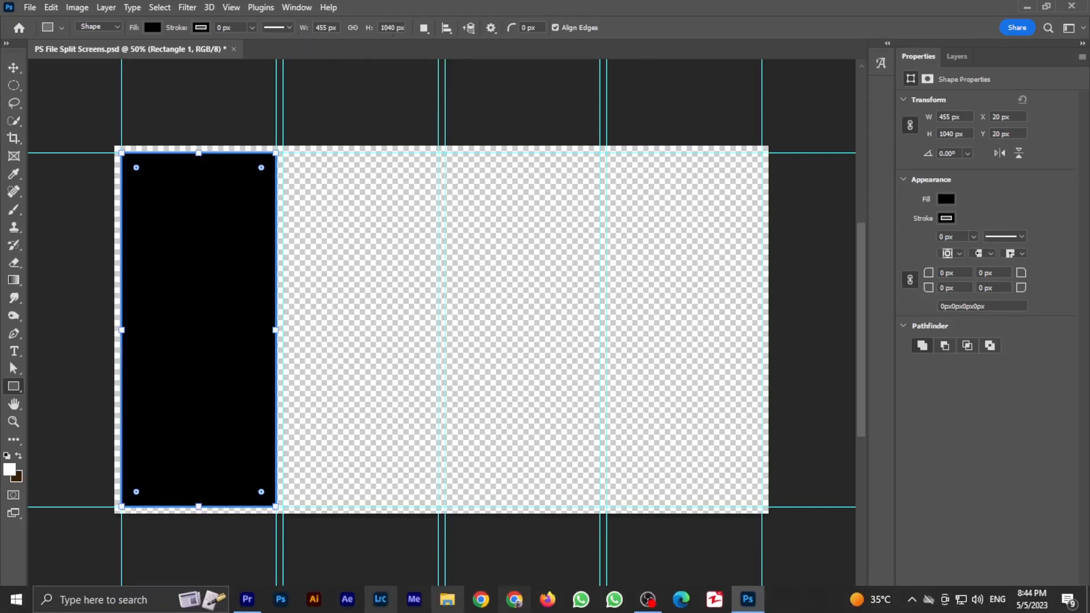
{"action": "left_click", "coordinate": [247, 600]}
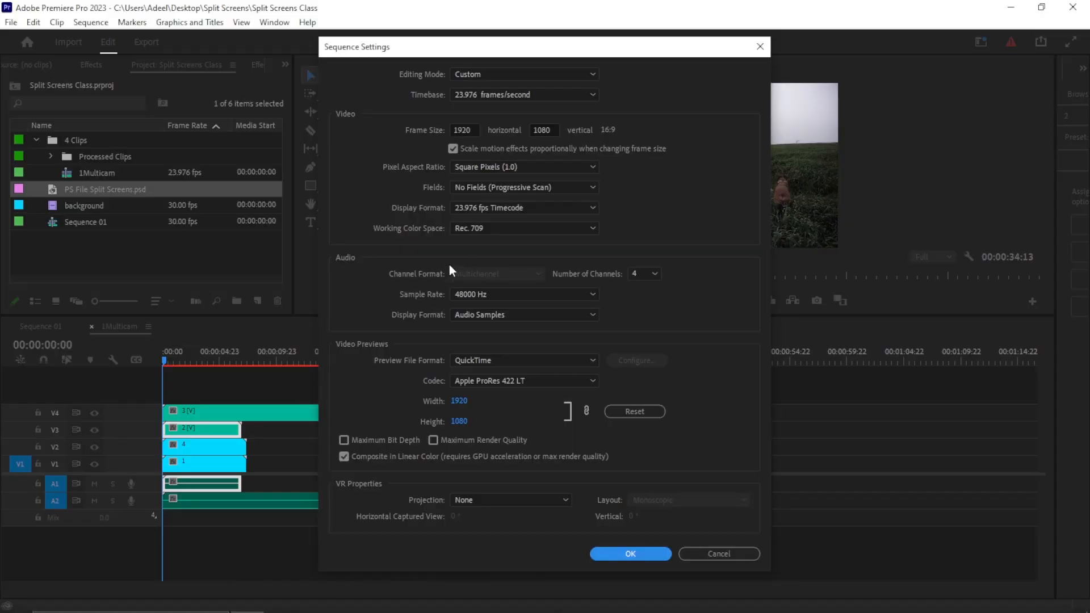
{"action": "left_click", "coordinate": [694, 557]}
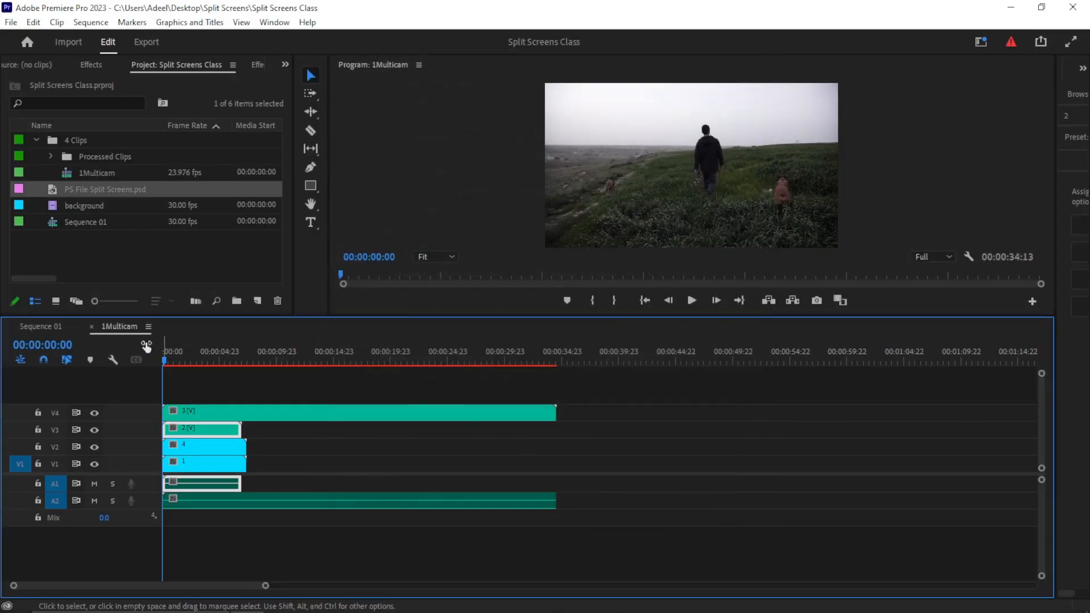
- Set the 1Multicam sequence frame size to 455 × 1040 and confirm deleting its previews
{"action": "left_click", "coordinate": [94, 23]}
{"action": "left_click", "coordinate": [119, 40]}
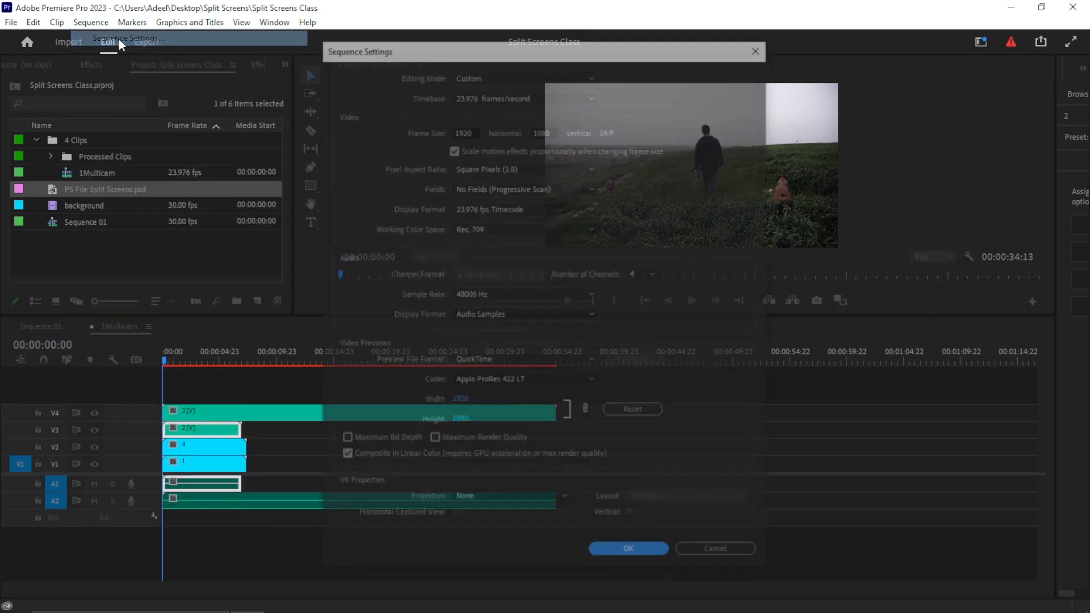
{"action": "double_click", "coordinate": [473, 130]}
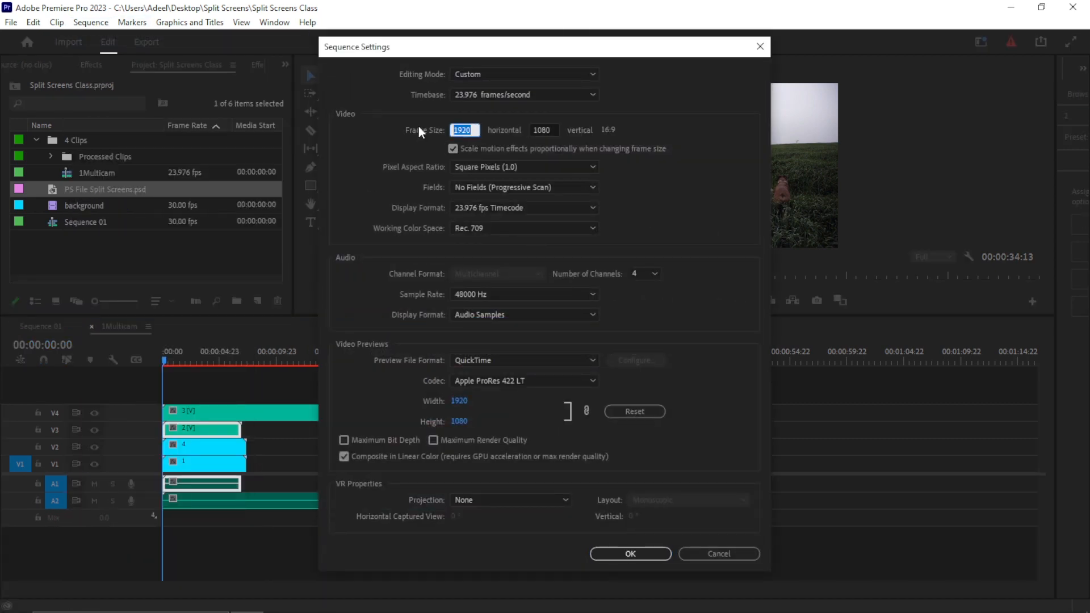
{"action": "type", "text": "455"}
{"action": "double_click", "coordinate": [551, 123]}
{"action": "type", "text": "1040"}
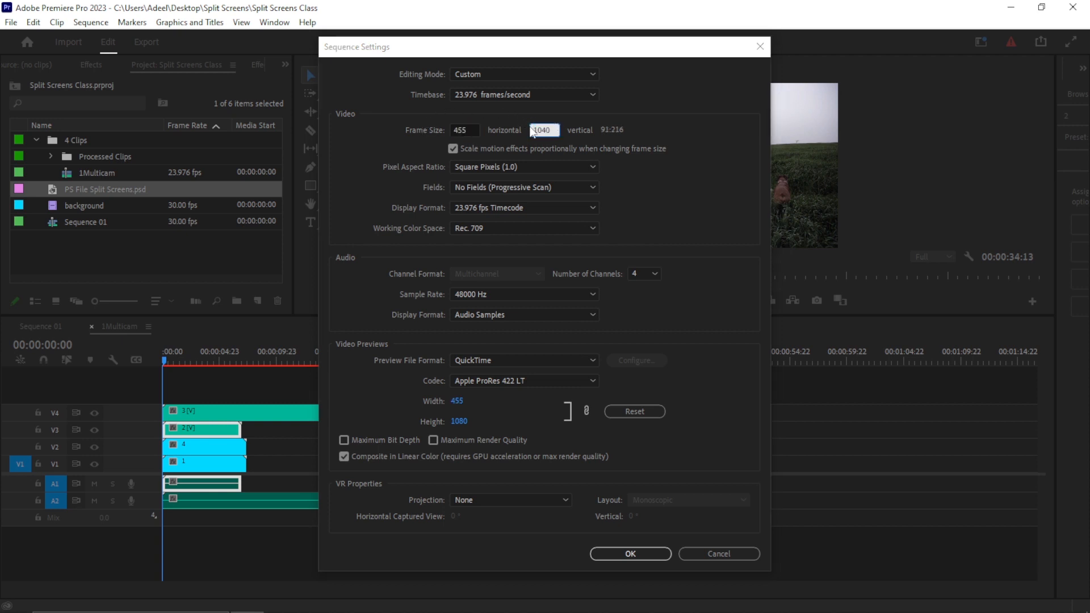
{"action": "key", "text": "Return"}
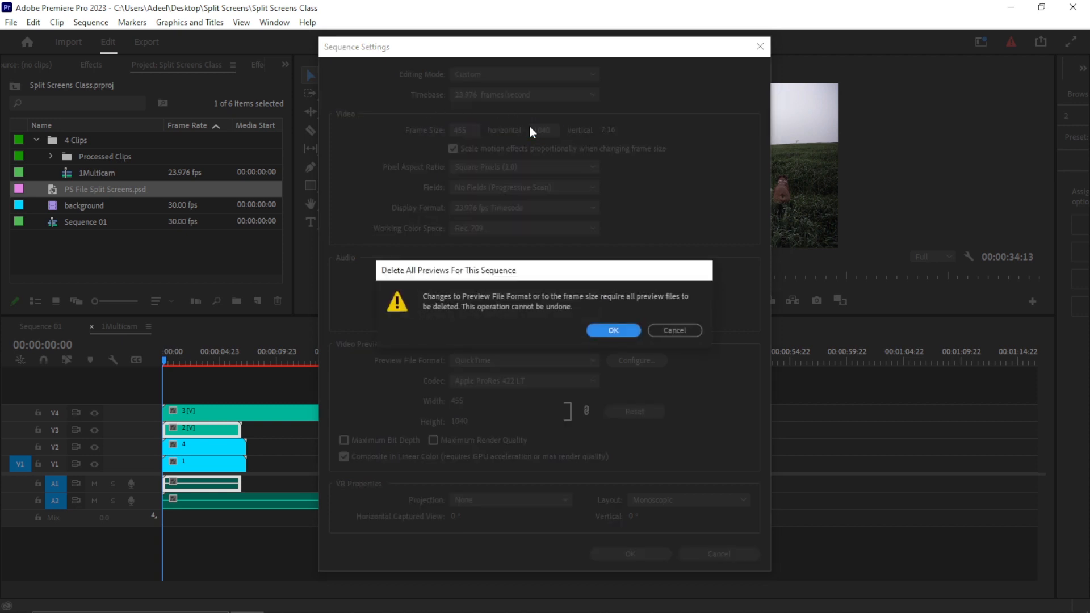
{"action": "left_click", "coordinate": [616, 330]}
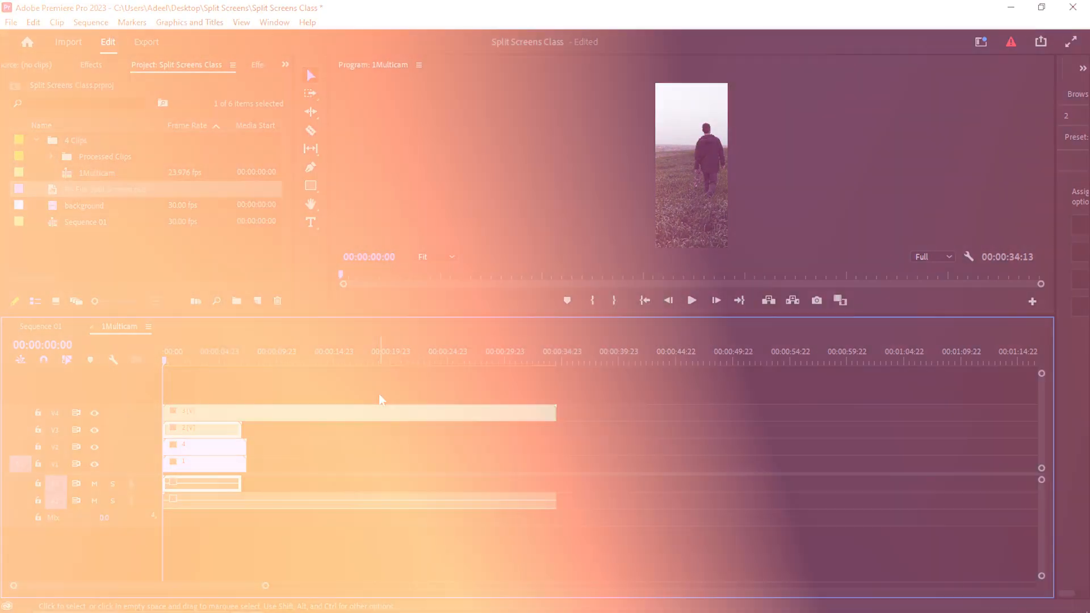
- Apply the Auto Reframe effect to all clips in the 1Multicam sequence
{"action": "left_click", "coordinate": [189, 382]}
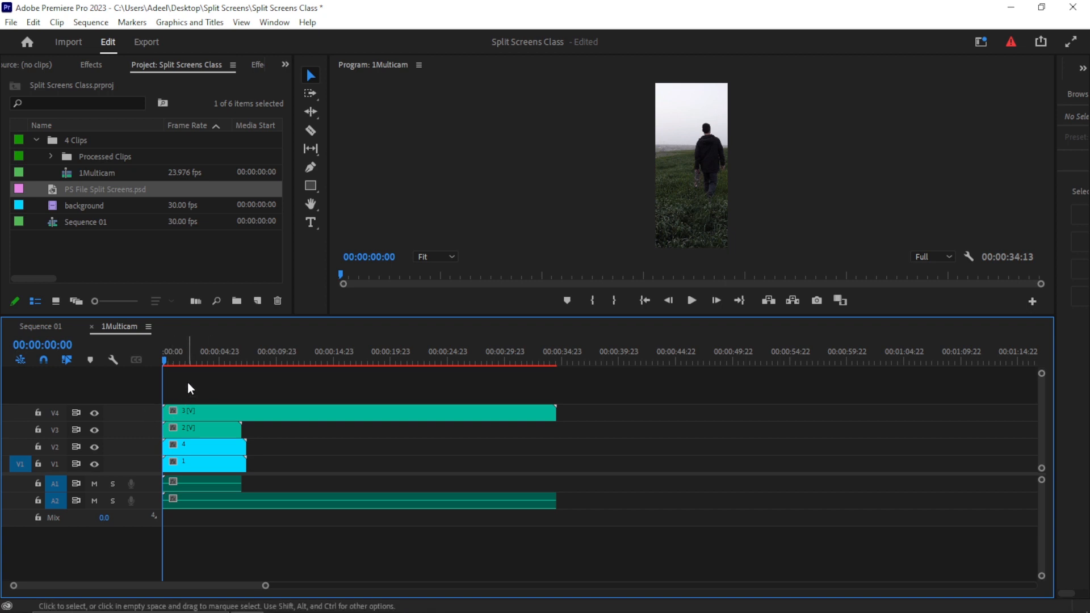
{"action": "left_click_drag", "start_coordinate": [183, 379], "coordinate": [332, 527]}
{"action": "left_click", "coordinate": [89, 66]}
{"action": "left_click", "coordinate": [75, 82]}
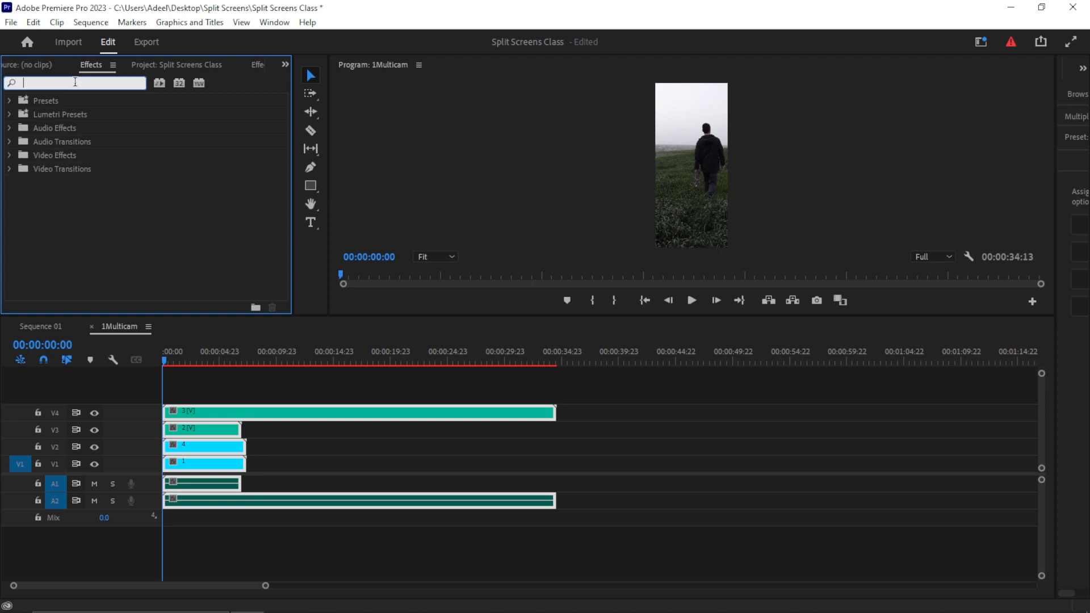
{"action": "type", "text": "auto re"}
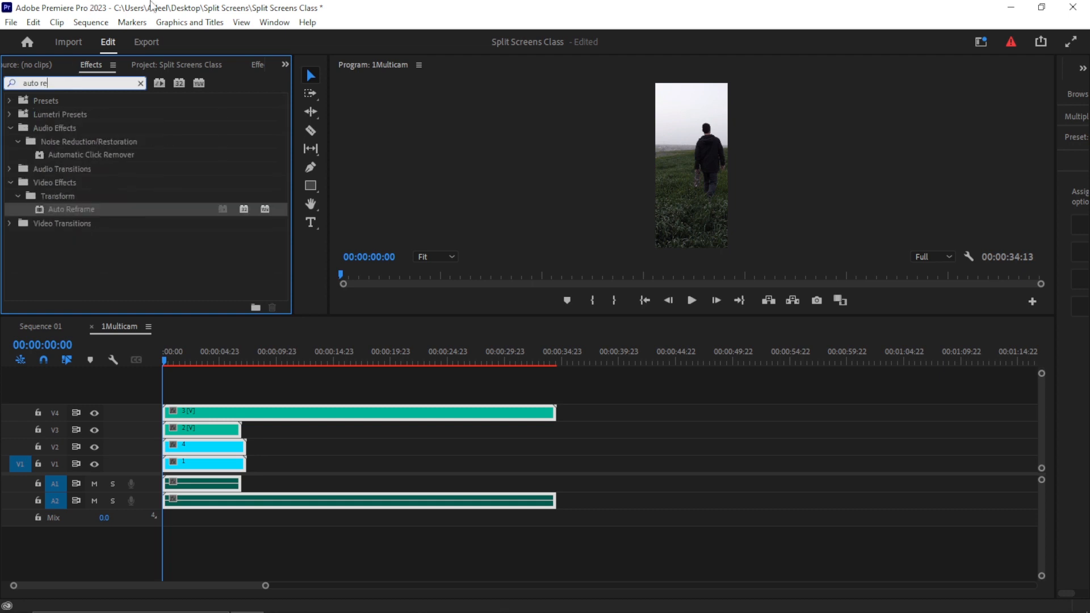
{"action": "left_click_drag", "start_coordinate": [41, 208], "coordinate": [192, 417]}
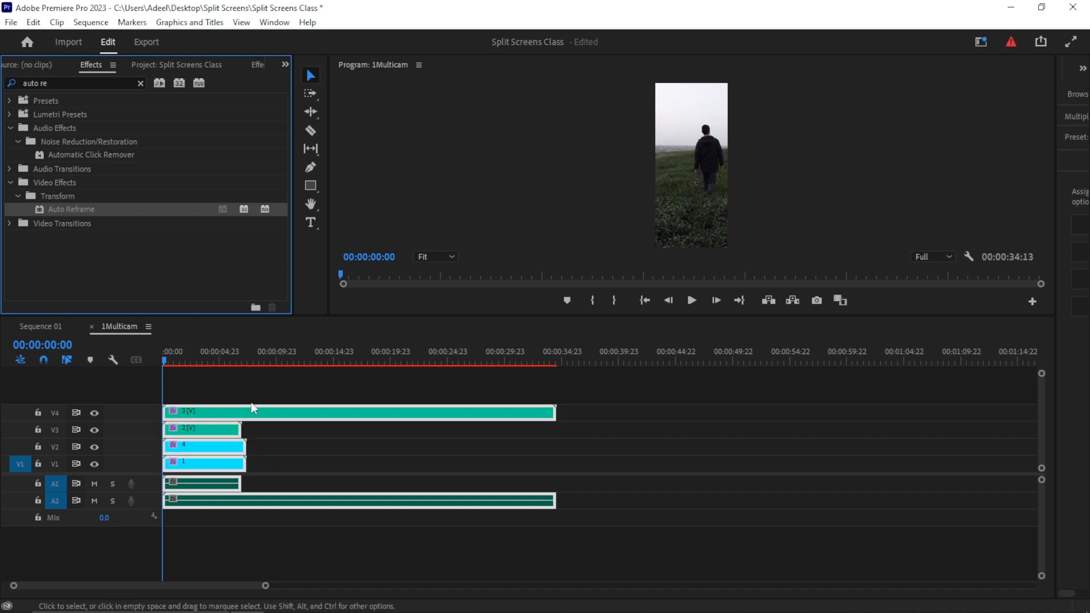
- Review the Auto Reframe effect on the top multicam clip in Effect Controls, and save the project
{"action": "left_click", "coordinate": [268, 393]}
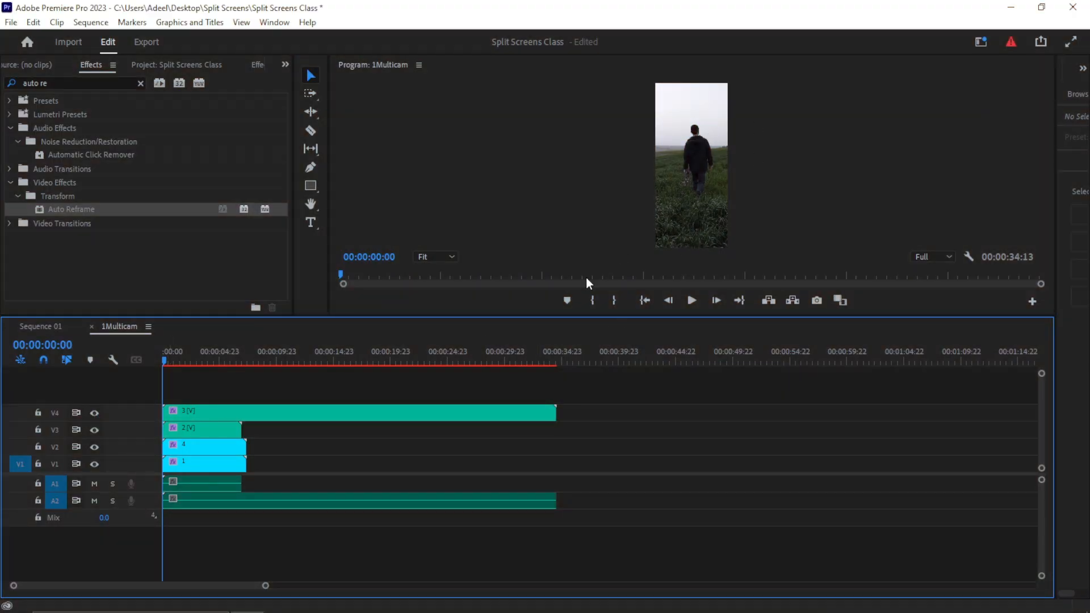
{"action": "left_click", "coordinate": [222, 411]}
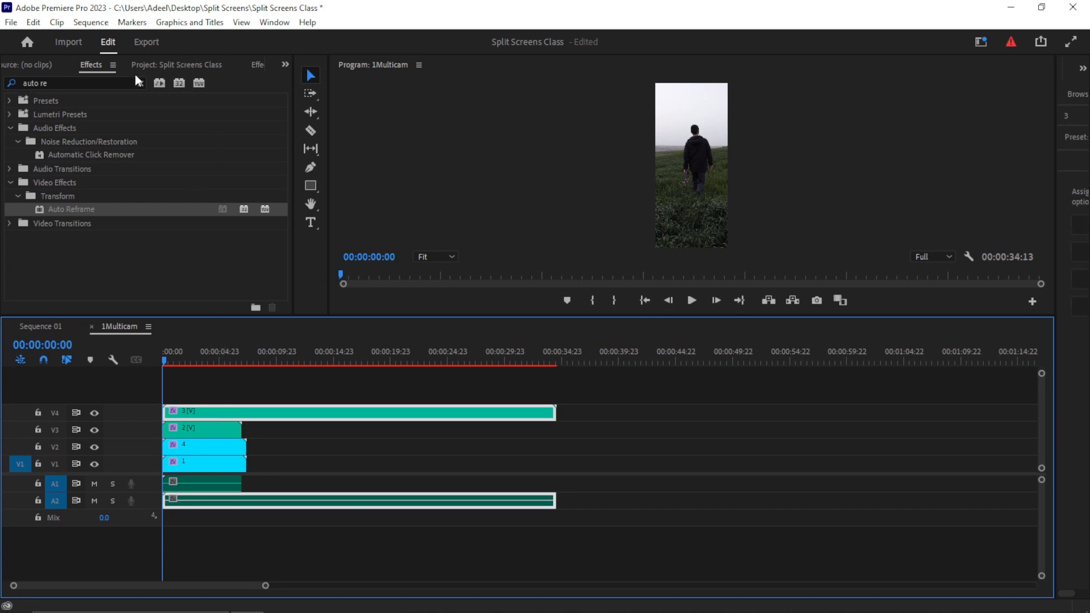
{"action": "left_click", "coordinate": [257, 65]}
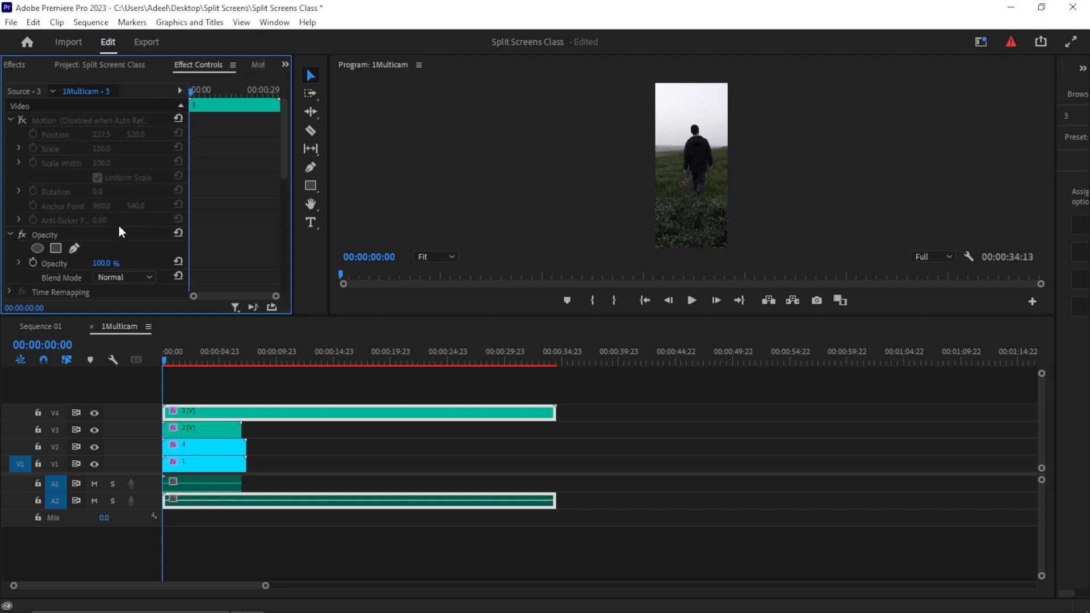
{"action": "scroll", "coordinate": [86, 256], "scroll_direction": "down", "scroll_amount": 2}
{"action": "left_click", "coordinate": [83, 264]}
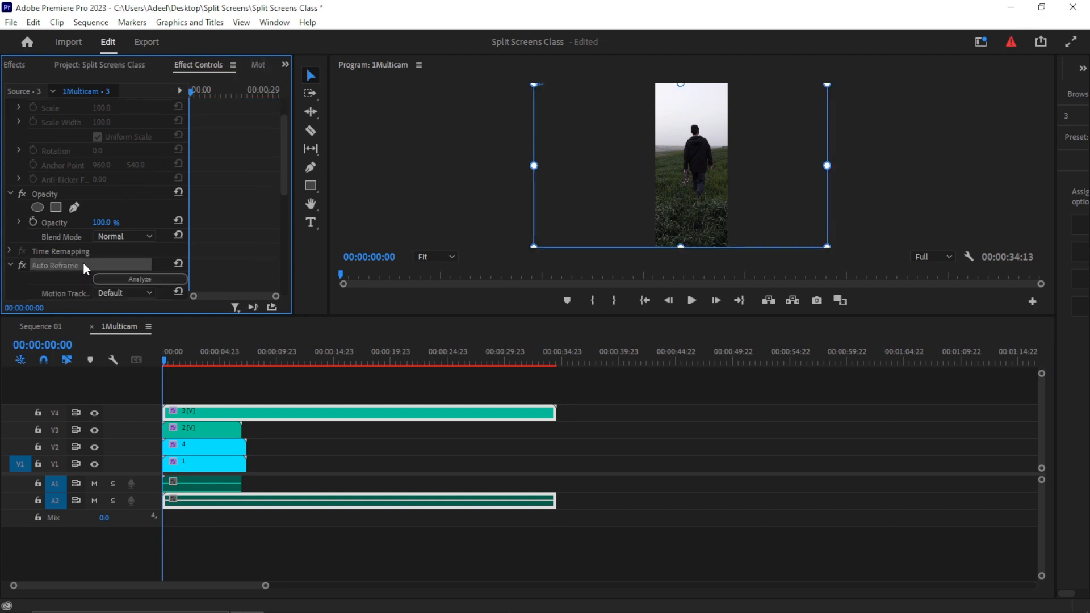
{"action": "left_click", "coordinate": [163, 360]}
{"action": "left_click_drag", "start_coordinate": [163, 360], "coordinate": [168, 360]}
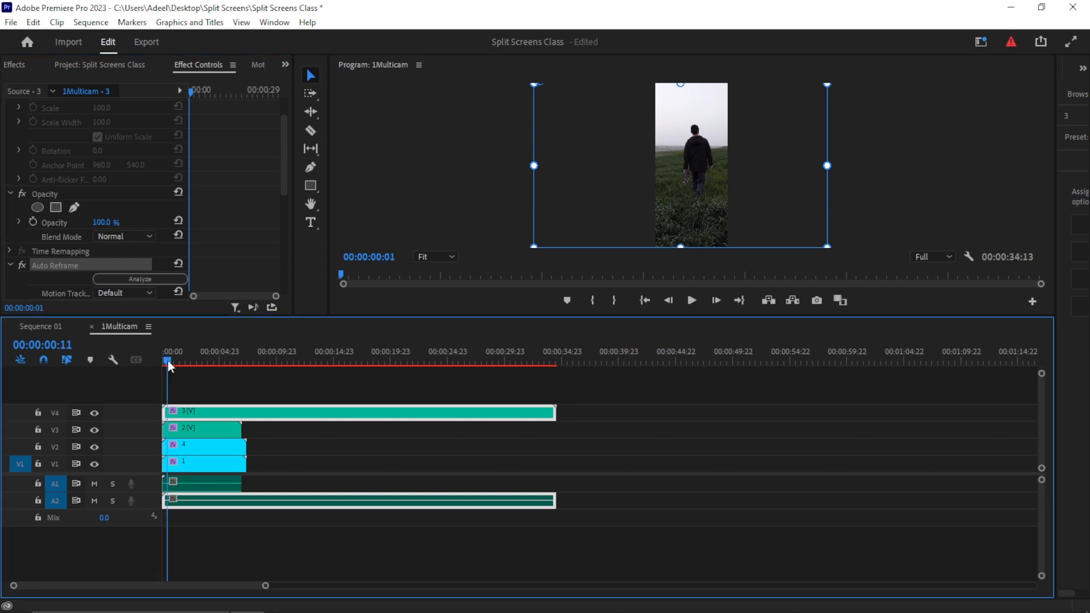
{"action": "left_click_drag", "start_coordinate": [168, 360], "coordinate": [137, 362]}
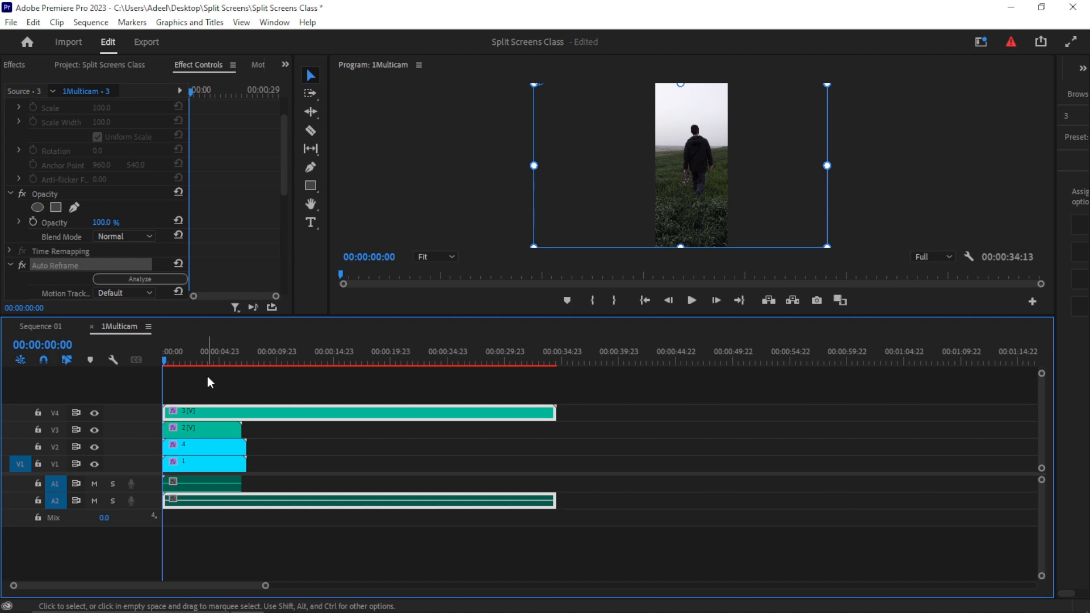
{"action": "key", "text": "ctrl+s"}
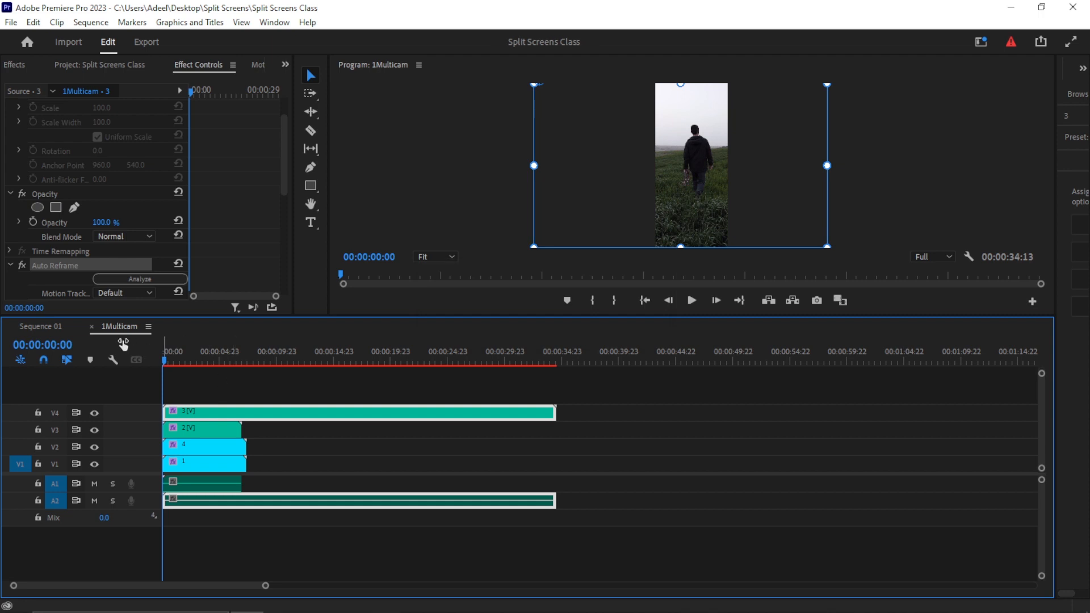
- Place the 1Multicam sequence on track V2 above the background in Sequence 01
{"action": "left_click", "coordinate": [51, 325]}
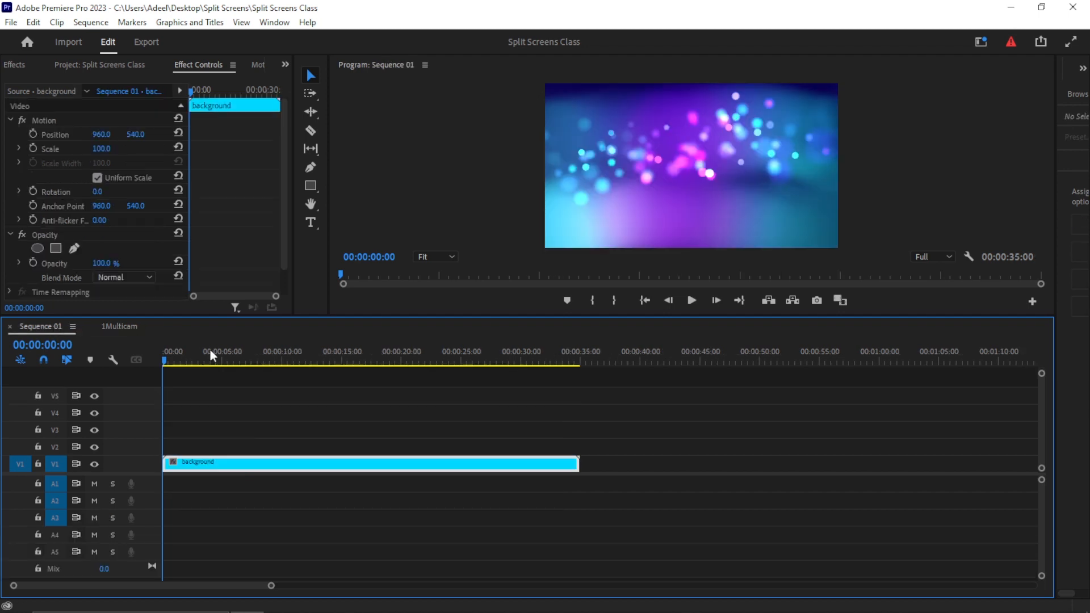
{"action": "left_click", "coordinate": [136, 63]}
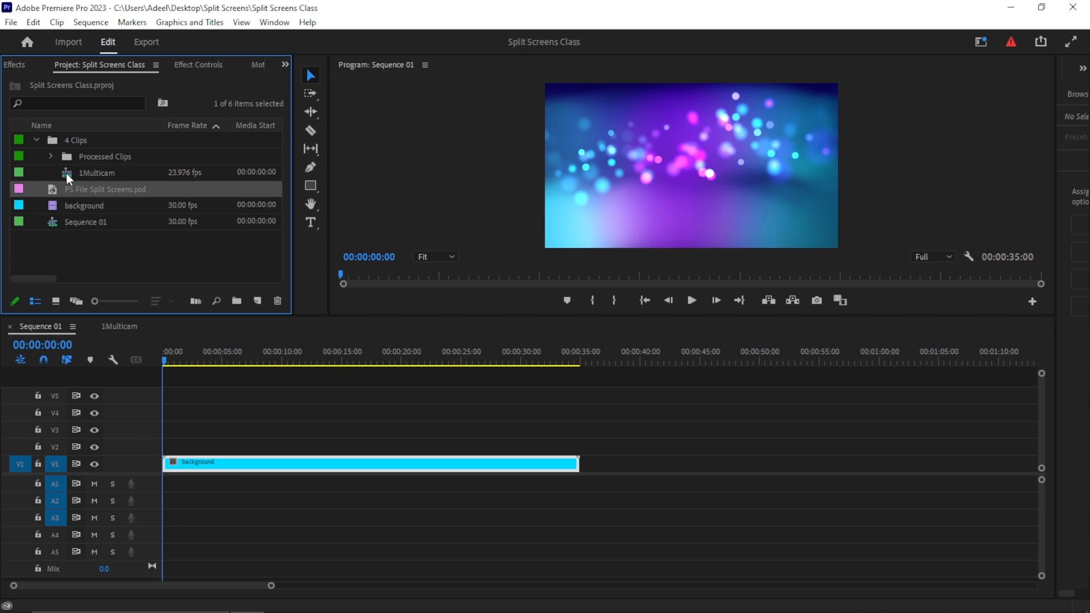
{"action": "mouse_move", "coordinate": [67, 178]}
{"action": "left_click_drag", "start_coordinate": [68, 179], "coordinate": [184, 452]}
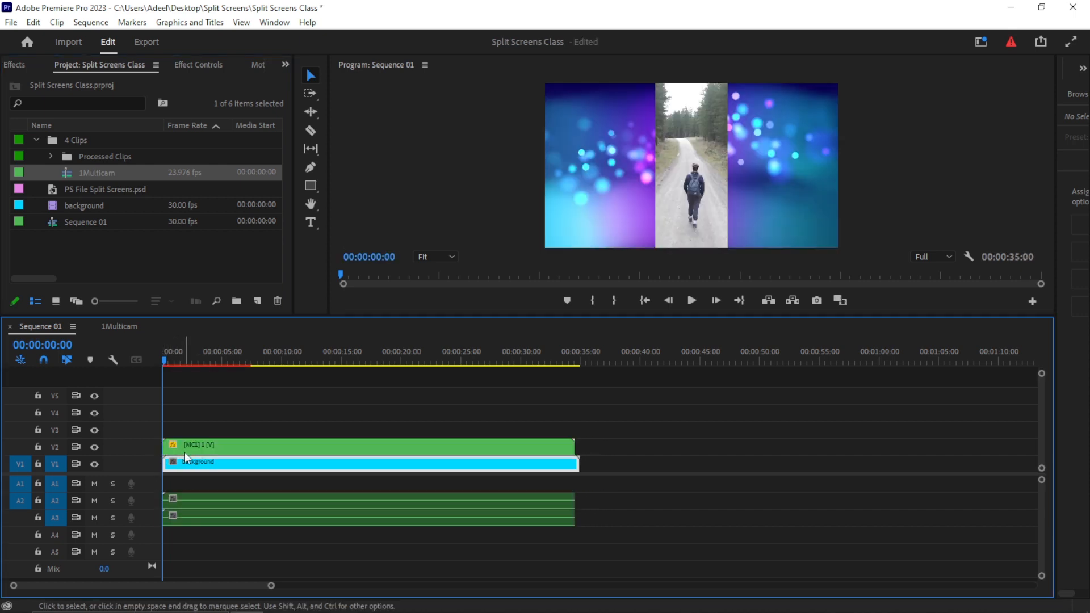
- Duplicate the multicam clip onto tracks V3, V4 and V5
{"action": "left_click", "coordinate": [227, 449]}
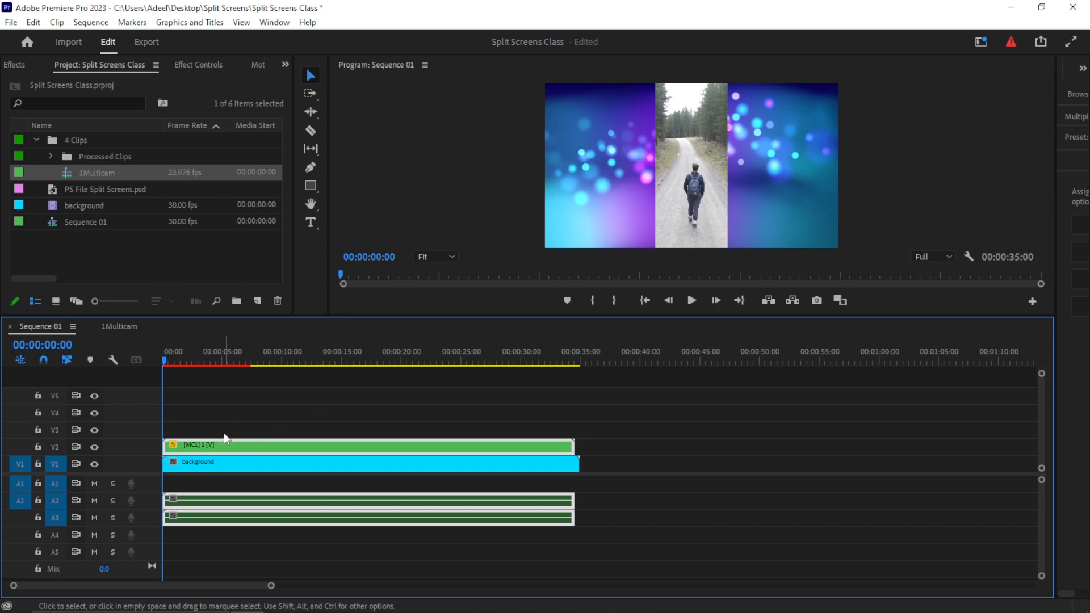
{"action": "left_click", "coordinate": [245, 414]}
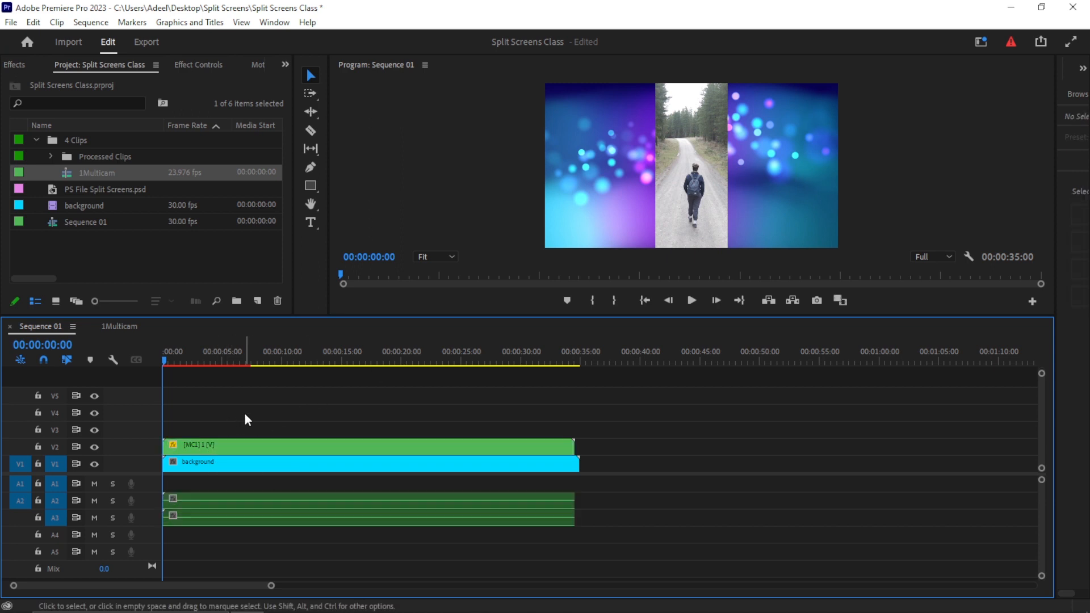
{"action": "left_click", "coordinate": [232, 448]}
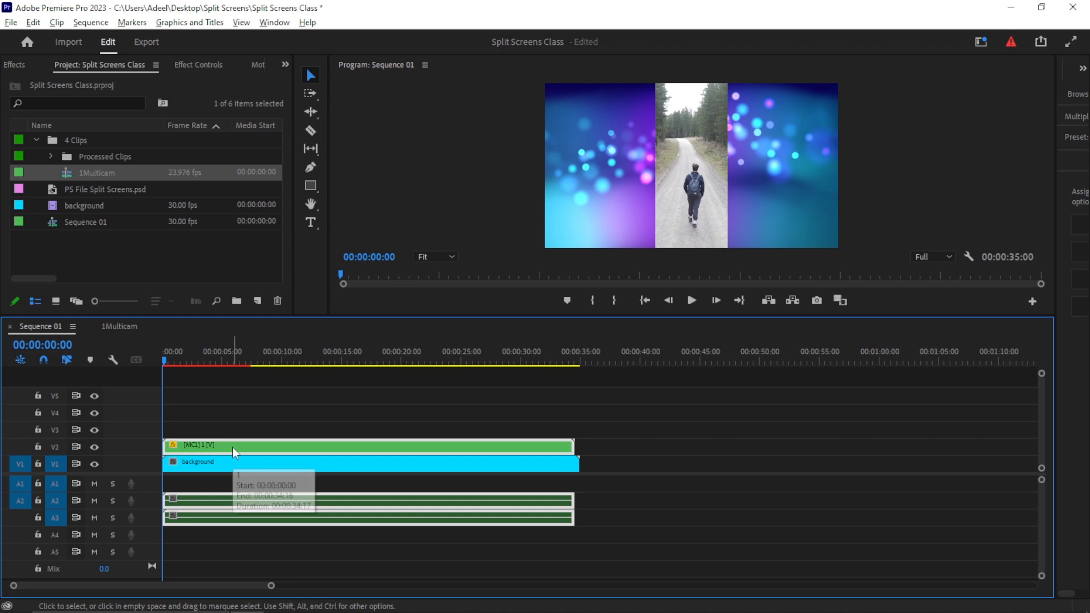
{"action": "left_click_drag", "start_coordinate": [233, 448], "coordinate": [237, 399]}
{"action": "left_click", "coordinate": [663, 445]}
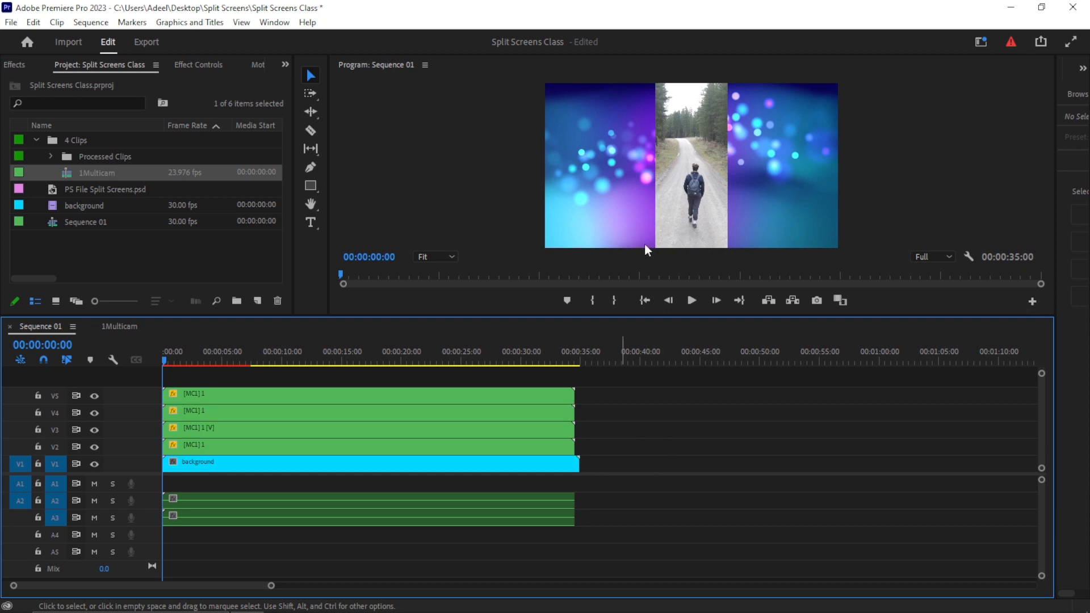
- Move the four stacked multicam clips apart in the Program Monitor into four side-by-side columns
{"action": "left_click", "coordinate": [671, 200]}
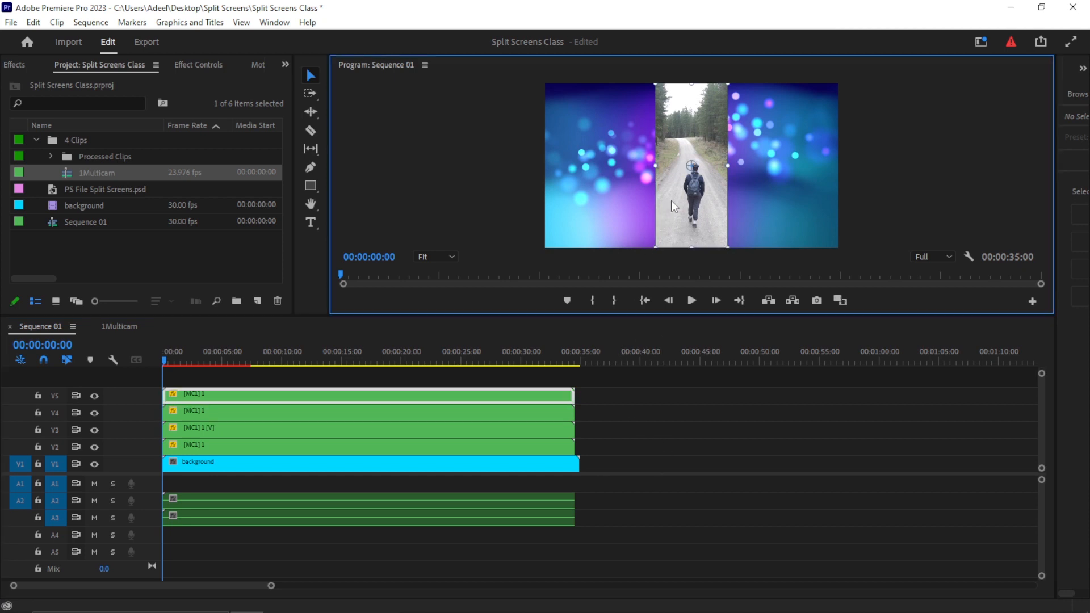
{"action": "left_click_drag", "start_coordinate": [671, 199], "coordinate": [576, 198]}
{"action": "left_click", "coordinate": [677, 199]}
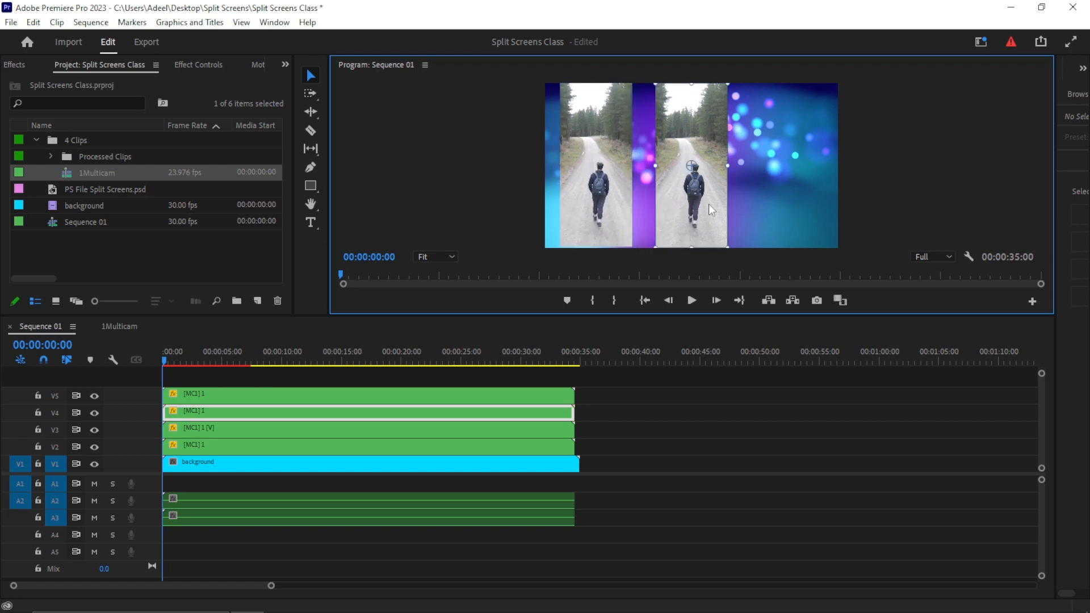
{"action": "left_click_drag", "start_coordinate": [717, 205], "coordinate": [822, 201]}
{"action": "left_click", "coordinate": [701, 205]}
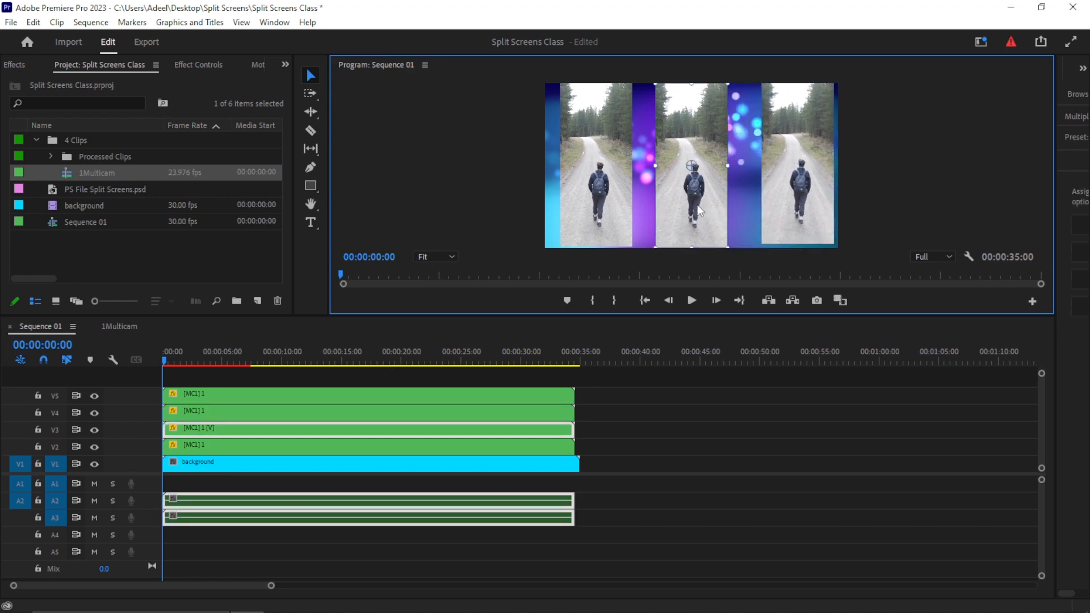
{"action": "left_click_drag", "start_coordinate": [697, 214], "coordinate": [745, 215]}
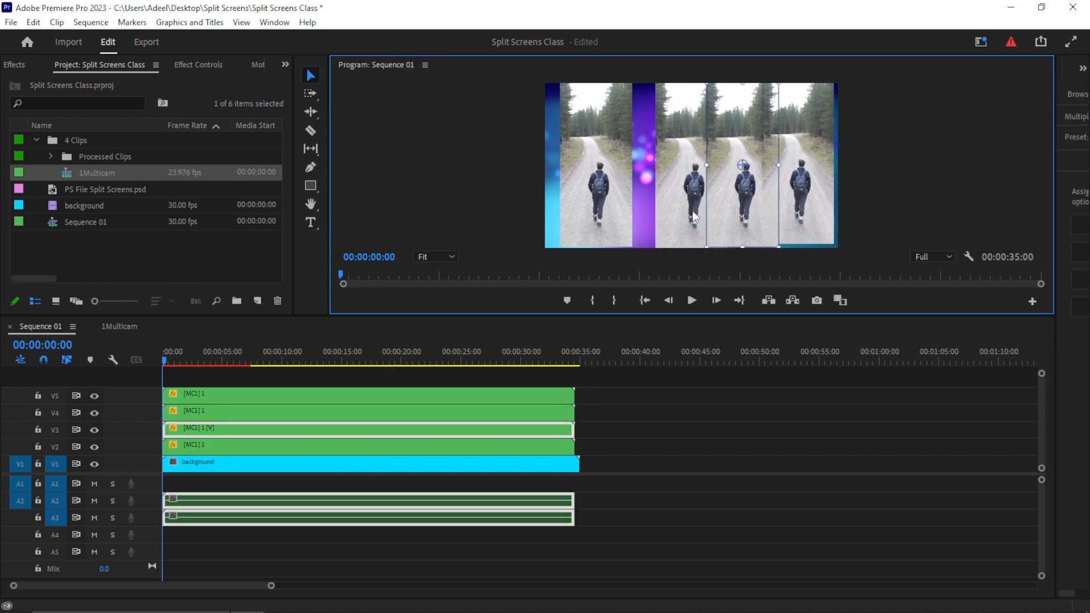
{"action": "left_click_drag", "start_coordinate": [673, 213], "coordinate": [650, 207]}
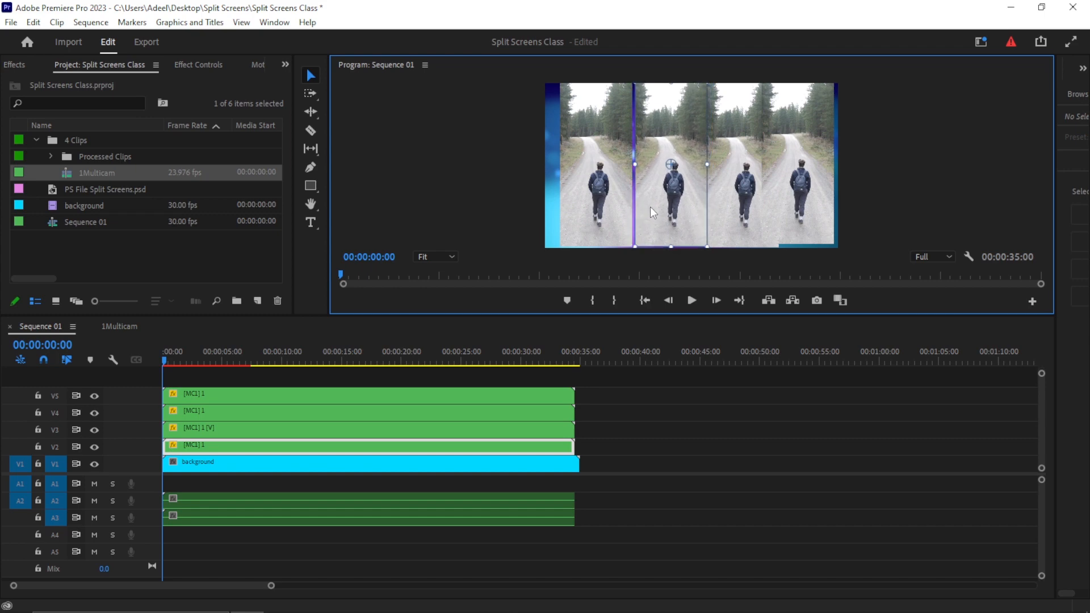
{"action": "left_click", "coordinate": [594, 206]}
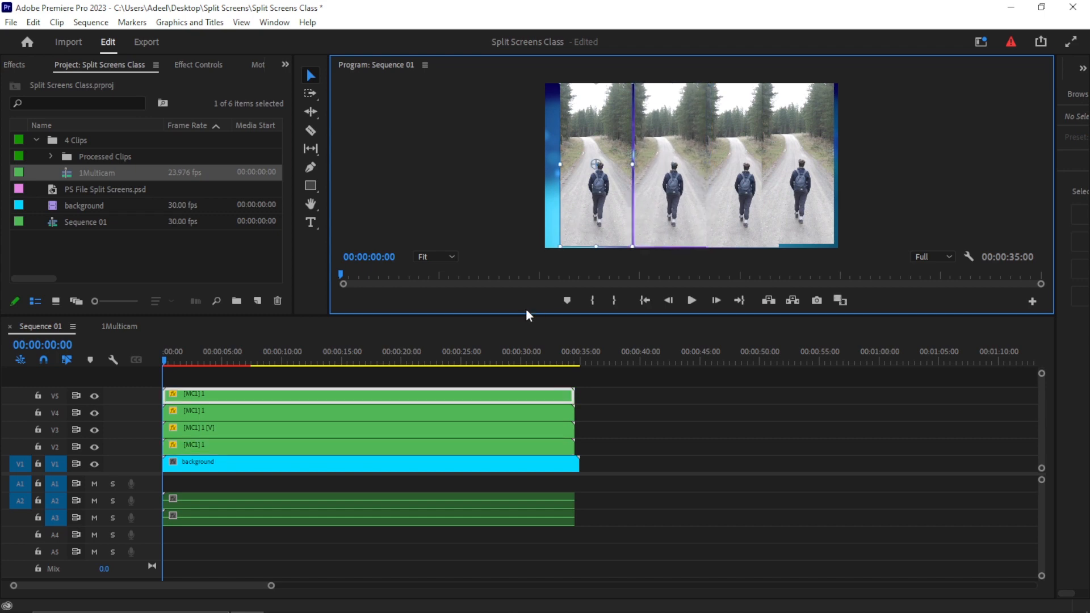
{"action": "left_click_drag", "start_coordinate": [522, 317], "coordinate": [511, 332]}
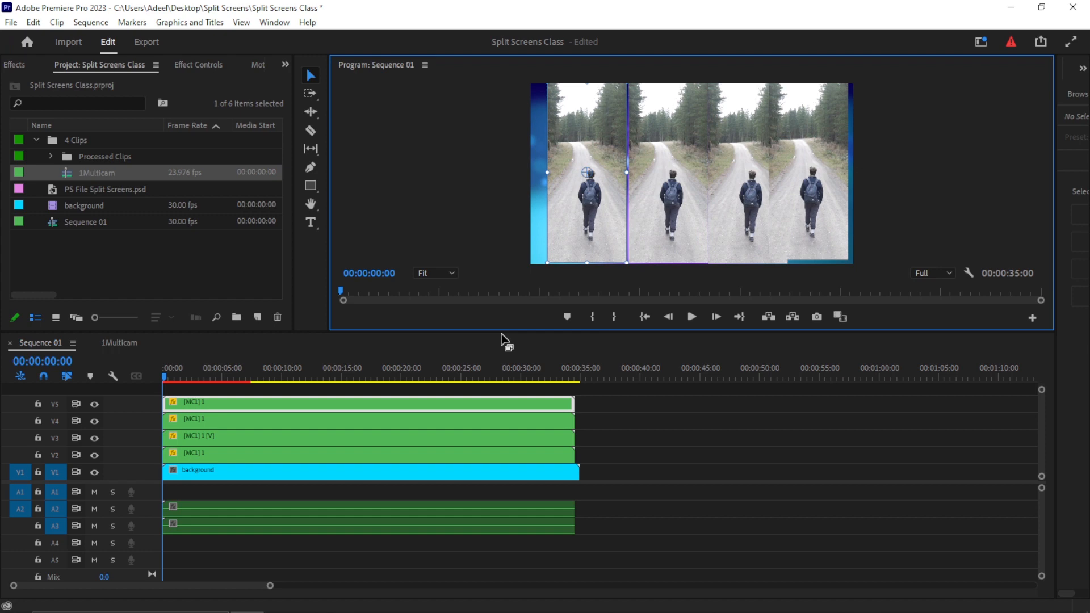
- Deselect the timeline clips and save the project
{"action": "left_click", "coordinate": [626, 433]}
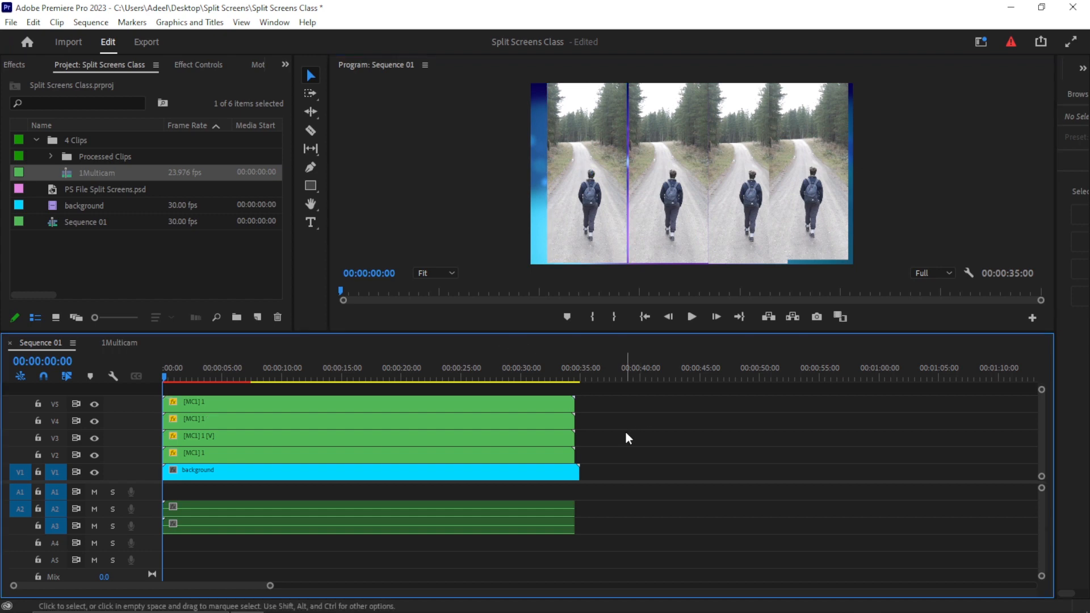
{"action": "key", "text": "ctrl+s"}
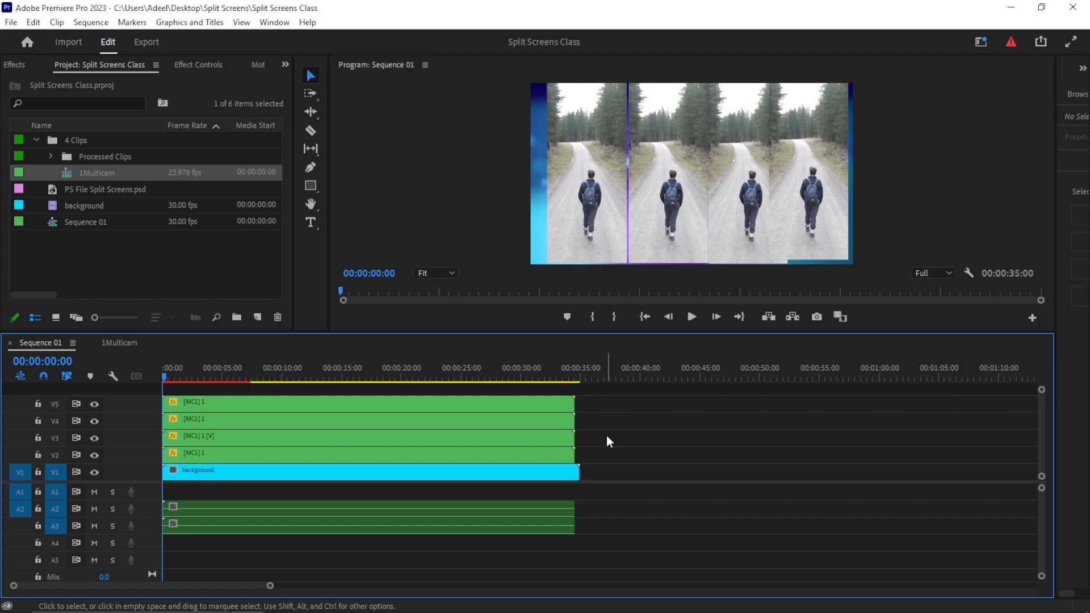
{"action": "mouse_move", "coordinate": [423, 610]}
{"action": "left_click", "coordinate": [348, 601]}
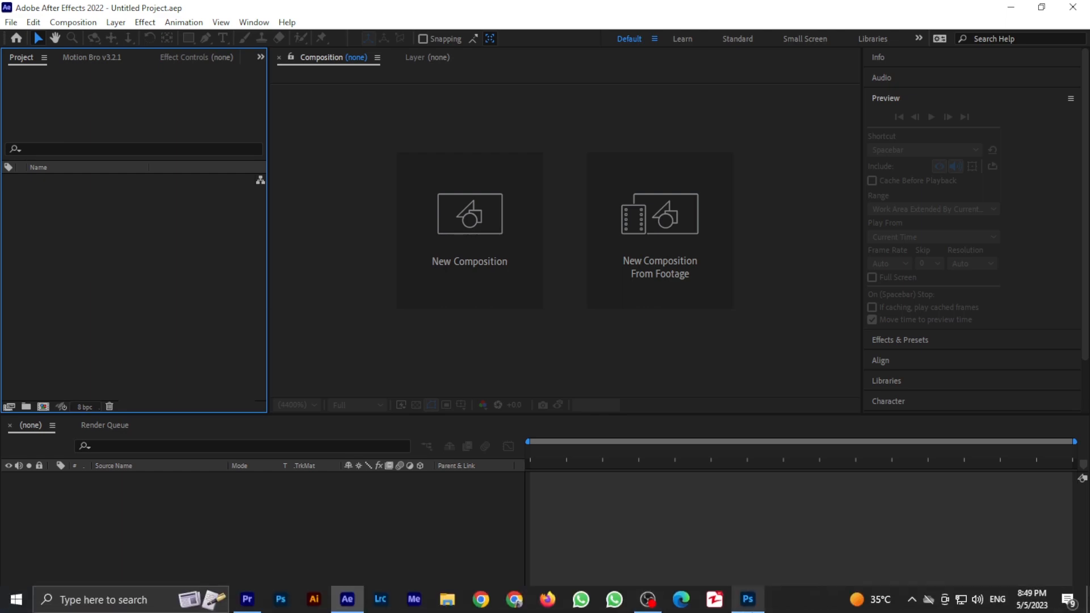
{"action": "left_click", "coordinate": [747, 604]}
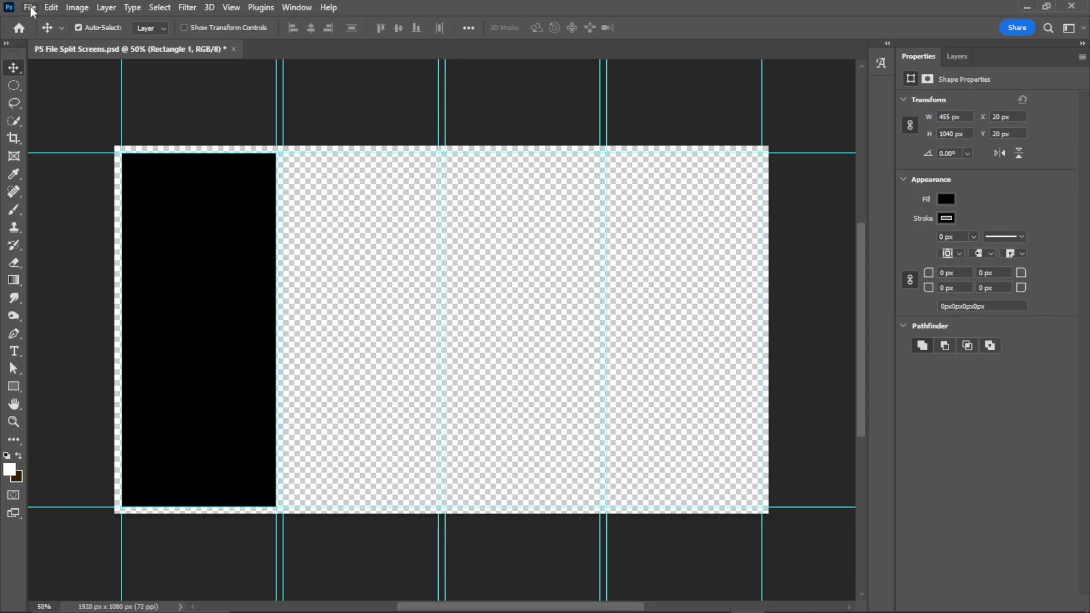
{"action": "left_click", "coordinate": [30, 7]}
{"action": "left_click", "coordinate": [72, 159]}
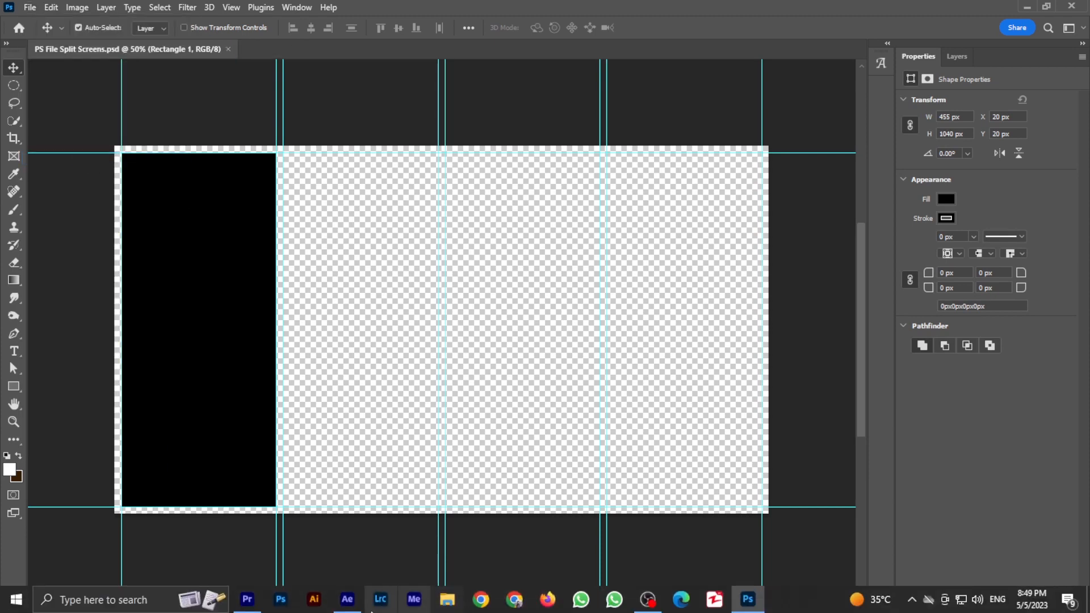
- In After Effects, import PS File Split Screens.psd as a Composition and open the composition
{"action": "left_click", "coordinate": [348, 605]}
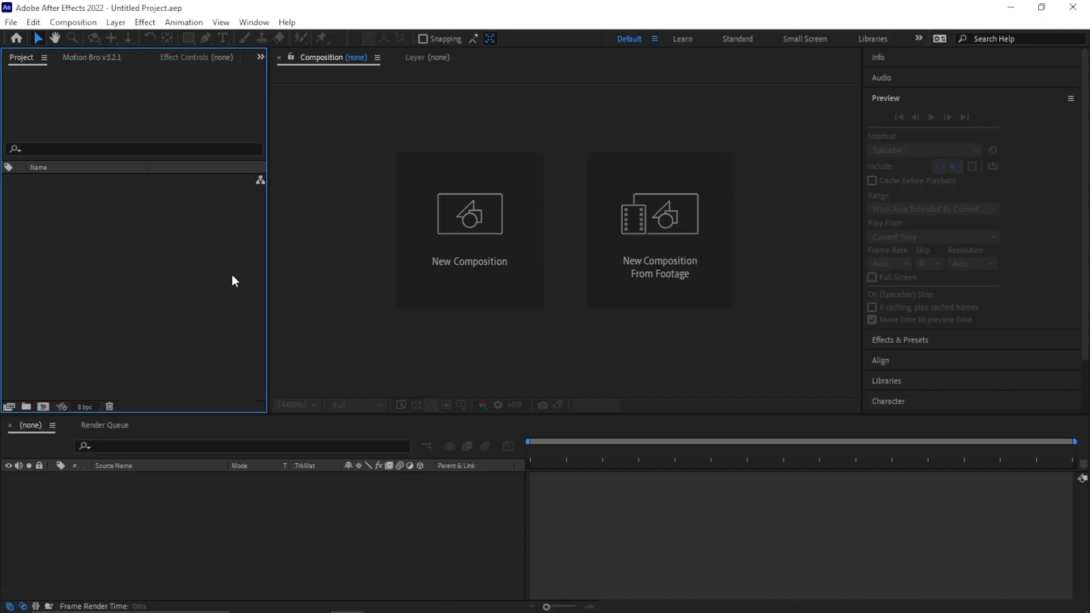
{"action": "left_click", "coordinate": [11, 23]}
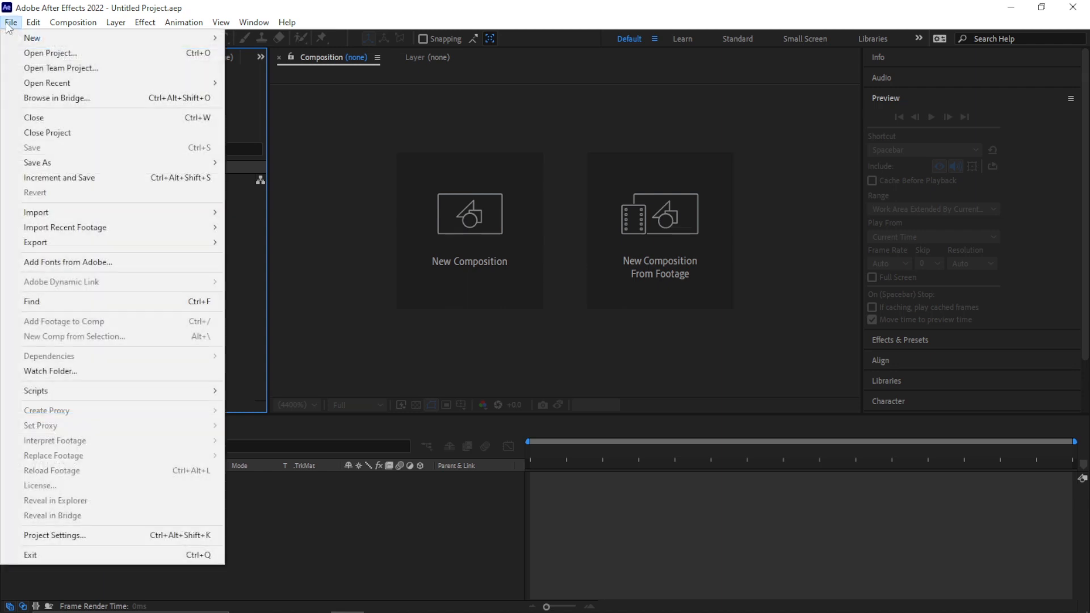
{"action": "mouse_move", "coordinate": [65, 209]}
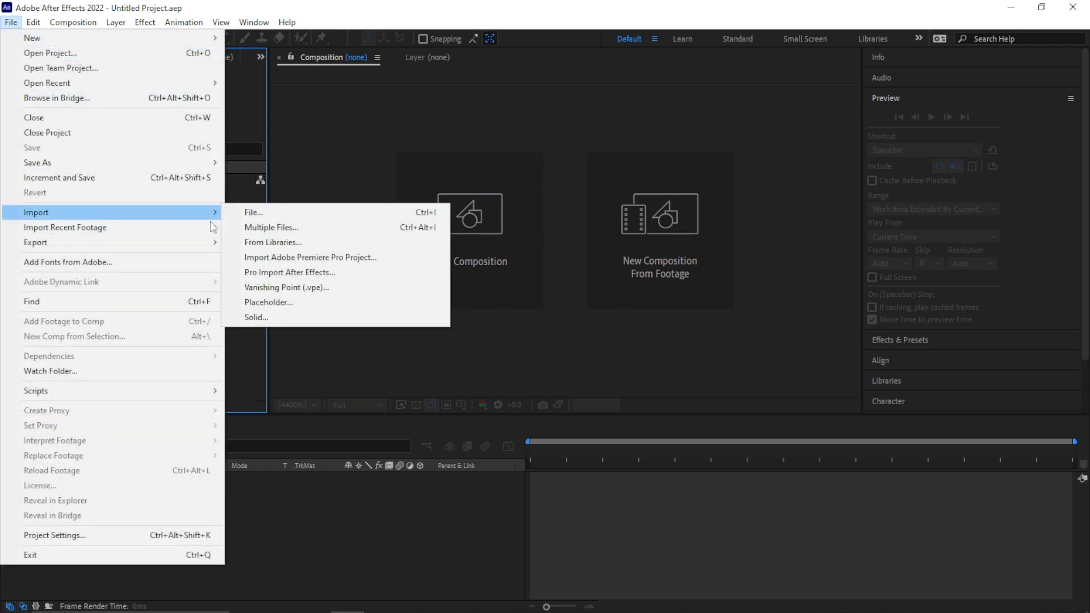
{"action": "left_click", "coordinate": [241, 216]}
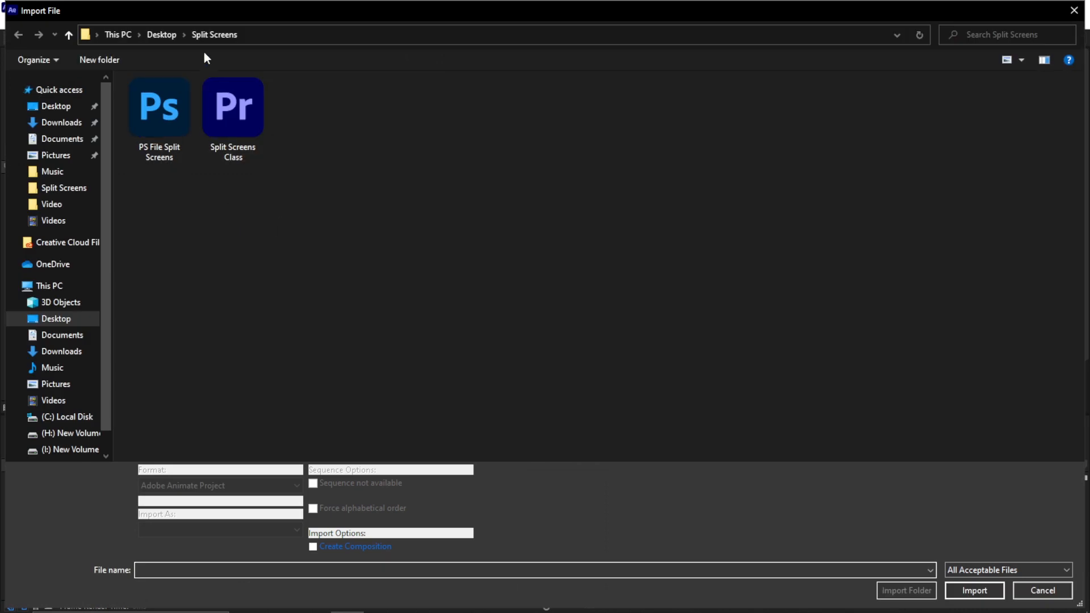
{"action": "left_click", "coordinate": [154, 121]}
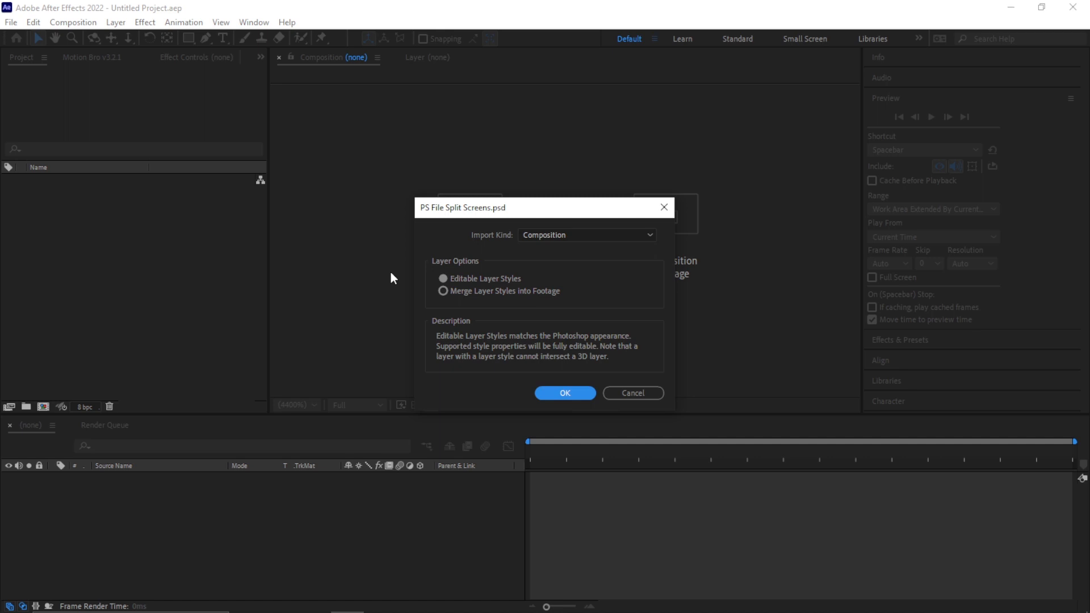
{"action": "left_click", "coordinate": [561, 236]}
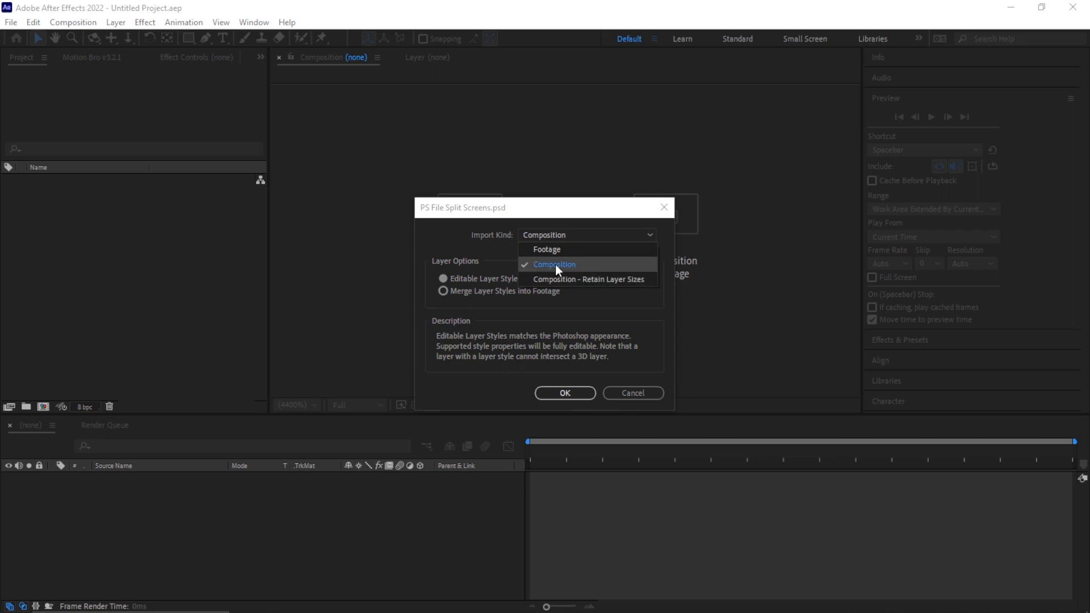
{"action": "left_click", "coordinate": [556, 264]}
{"action": "left_click", "coordinate": [570, 393]}
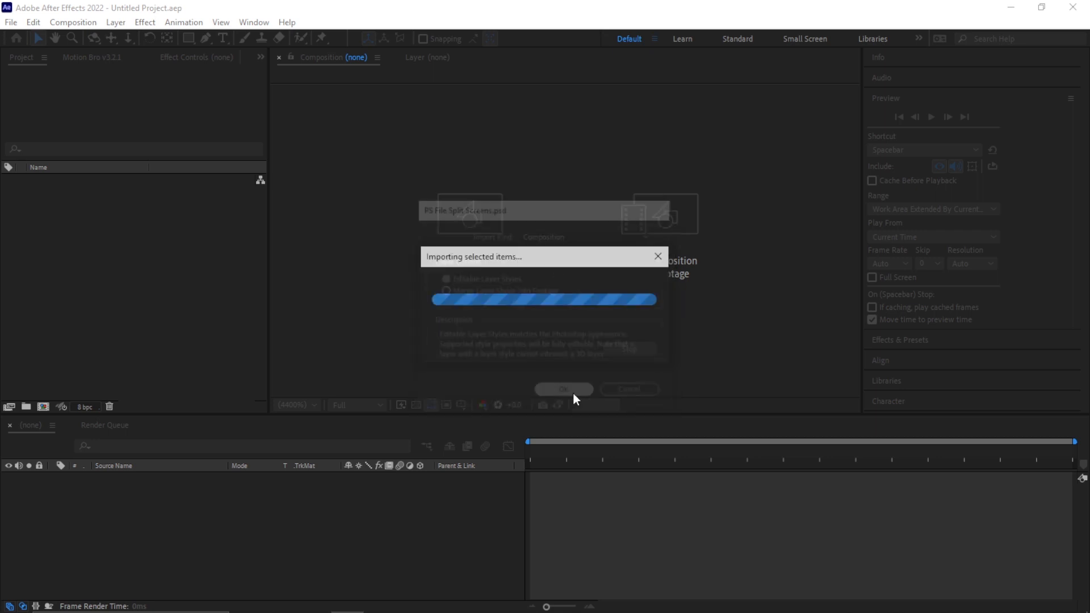
{"action": "double_click", "coordinate": [33, 180]}
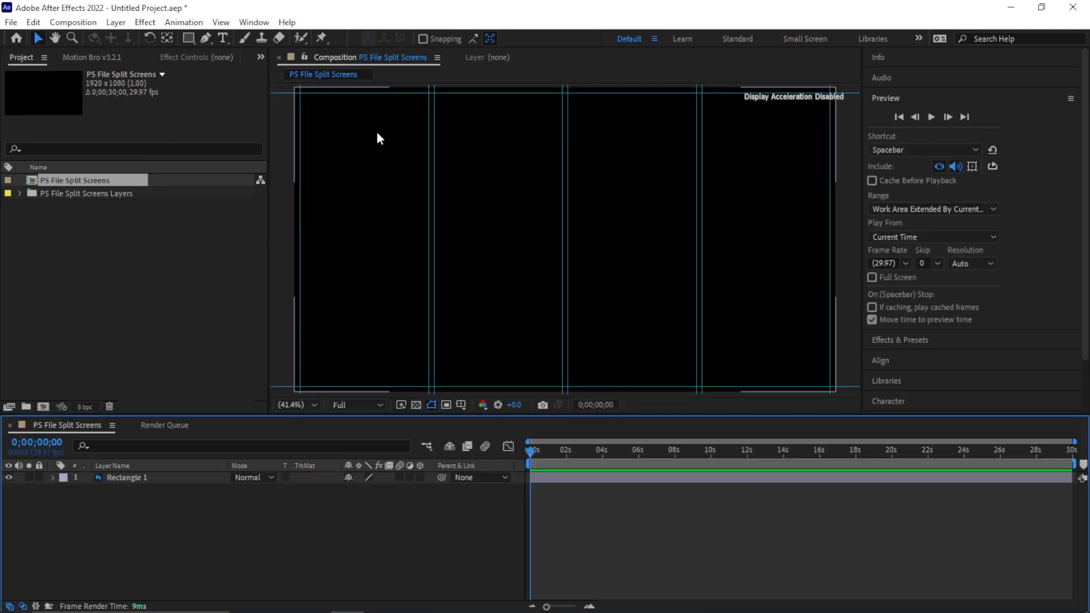
- Export the composition's guides as 'guide' into the Split Screens folder, then close After Effects without saving
{"action": "left_click", "coordinate": [221, 22]}
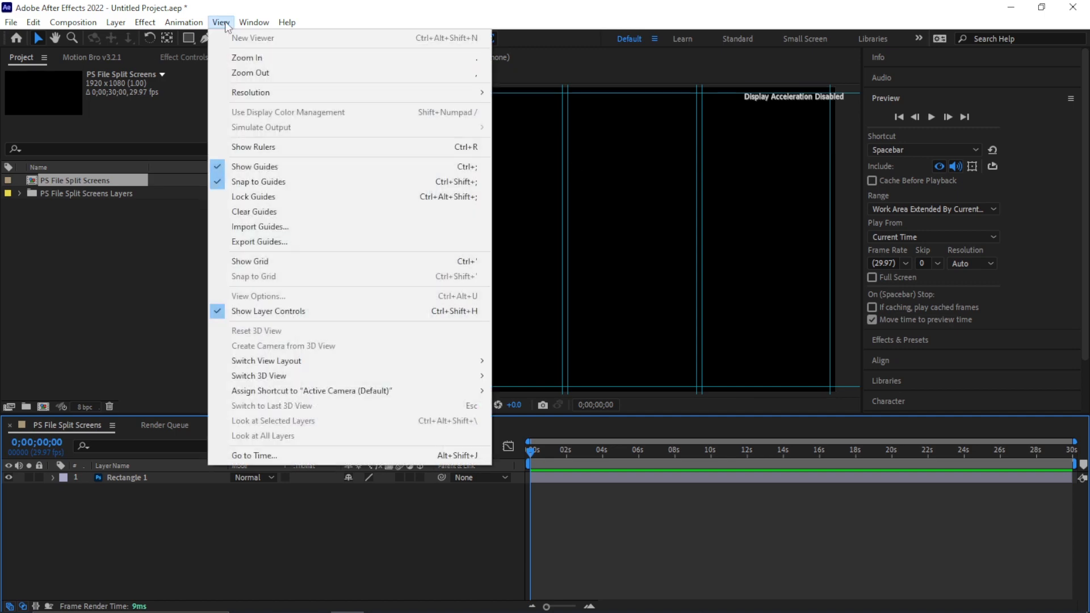
{"action": "left_click", "coordinate": [280, 243]}
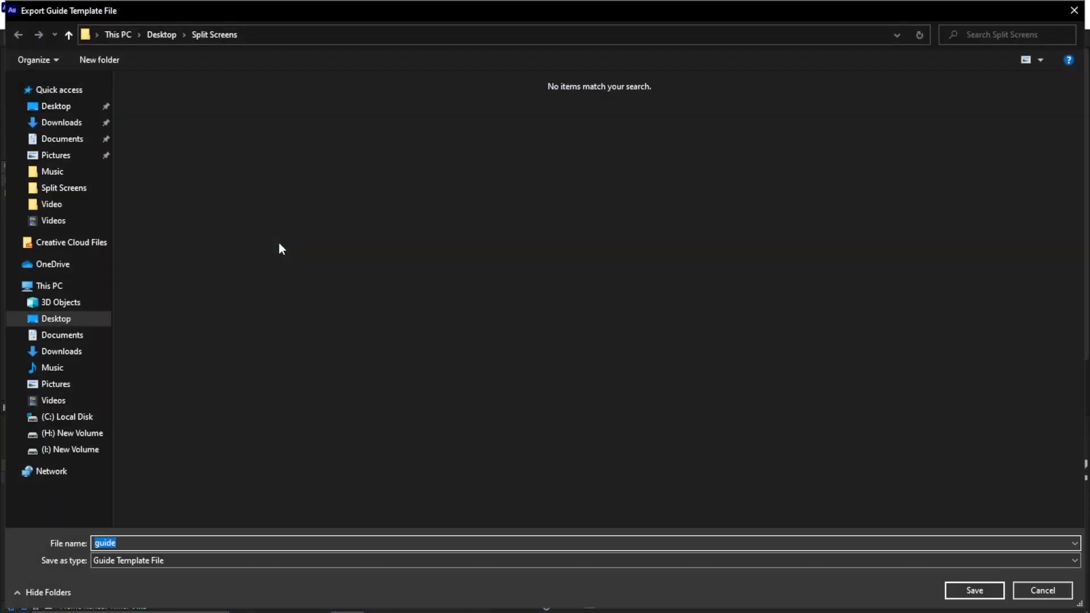
{"action": "left_click", "coordinate": [80, 113]}
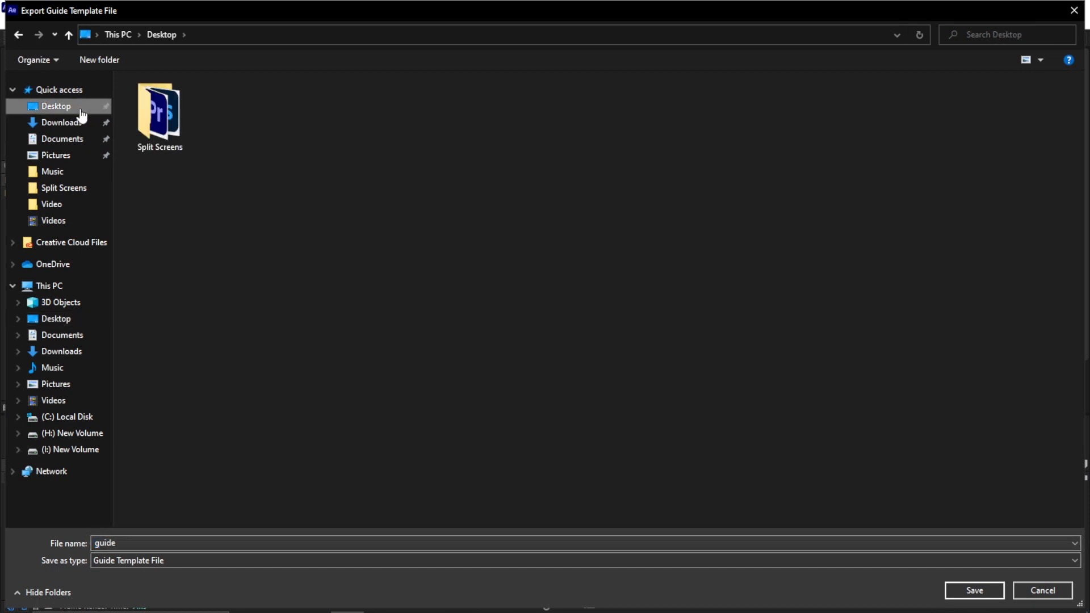
{"action": "double_click", "coordinate": [177, 128]}
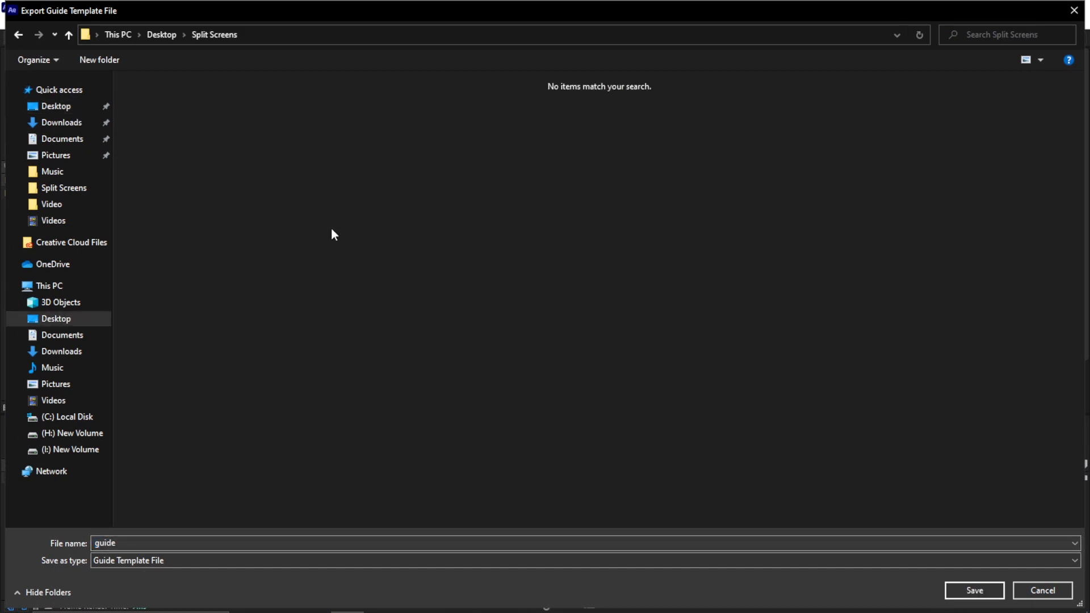
{"action": "left_click", "coordinate": [974, 591]}
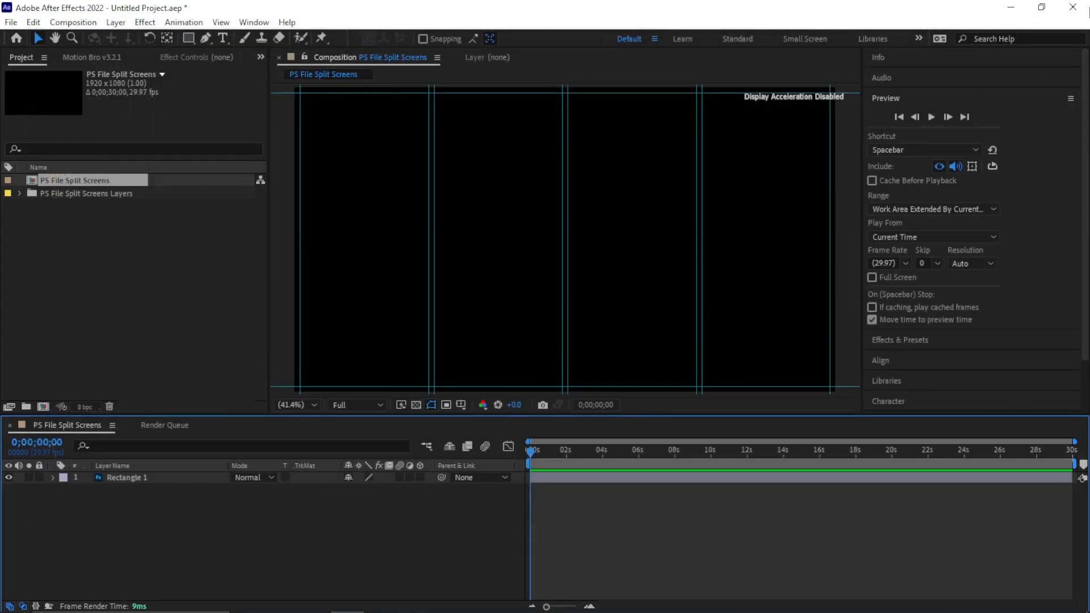
{"action": "left_click", "coordinate": [1073, 7]}
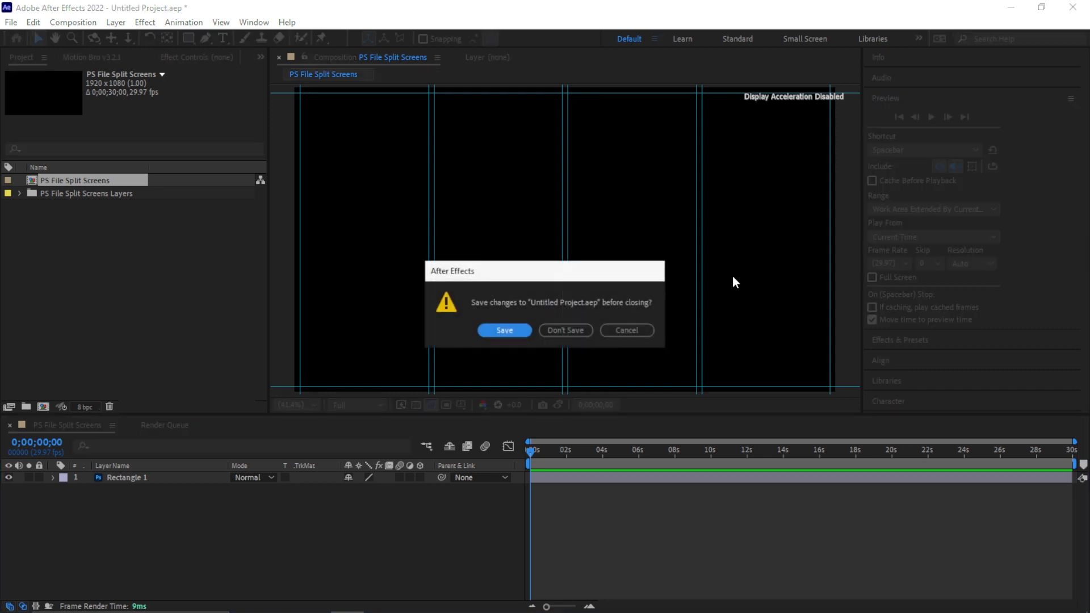
{"action": "left_click", "coordinate": [579, 329]}
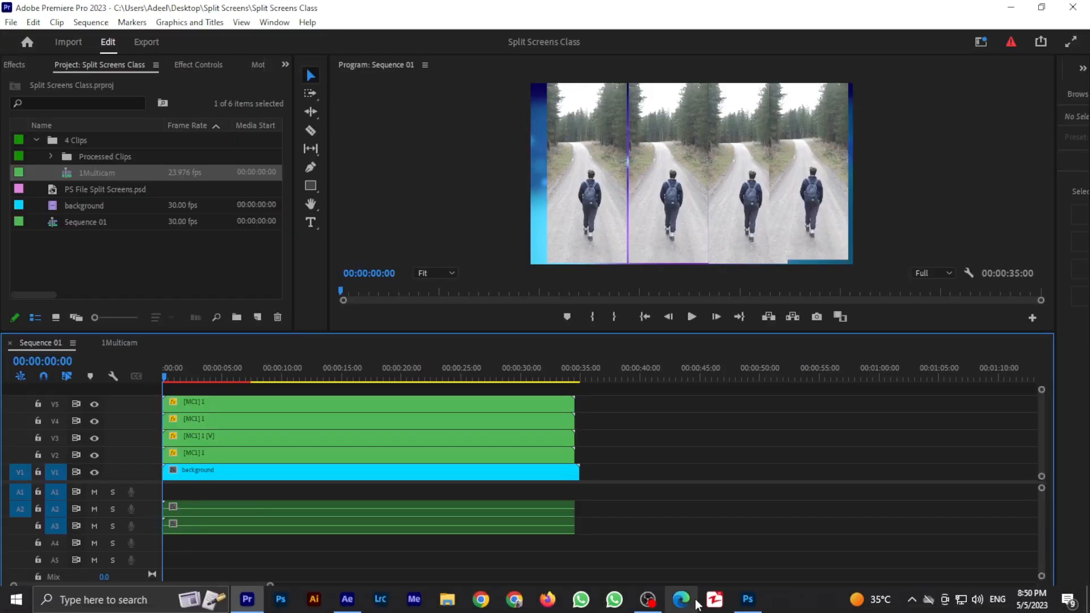
- Back in Premiere Pro, import the exported guide file from the Desktop Split Screens folder through Manage Guide Templates
{"action": "left_click", "coordinate": [403, 207]}
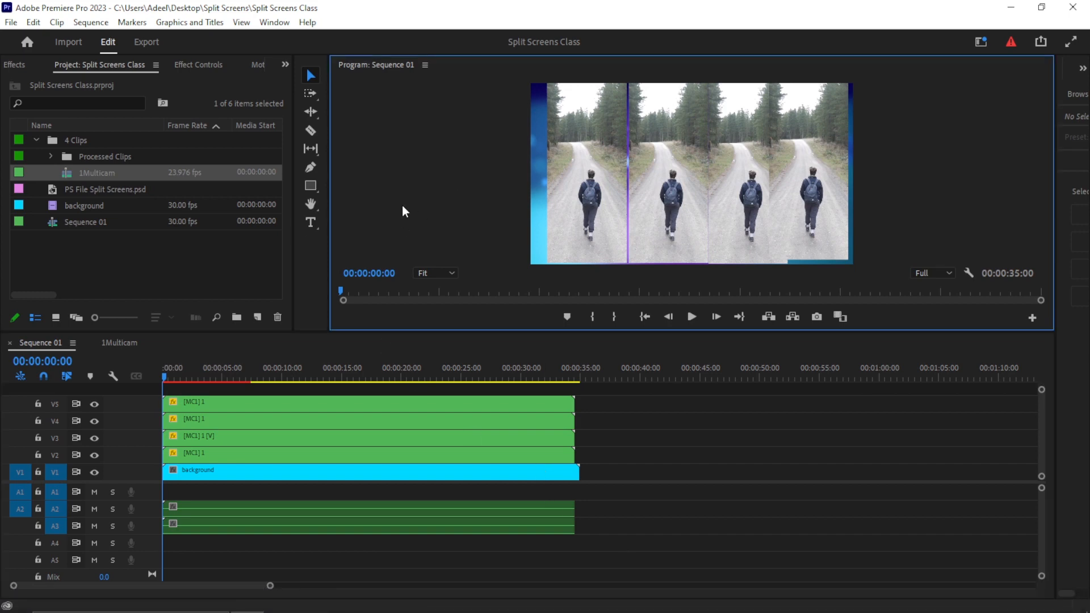
{"action": "left_click", "coordinate": [243, 22]}
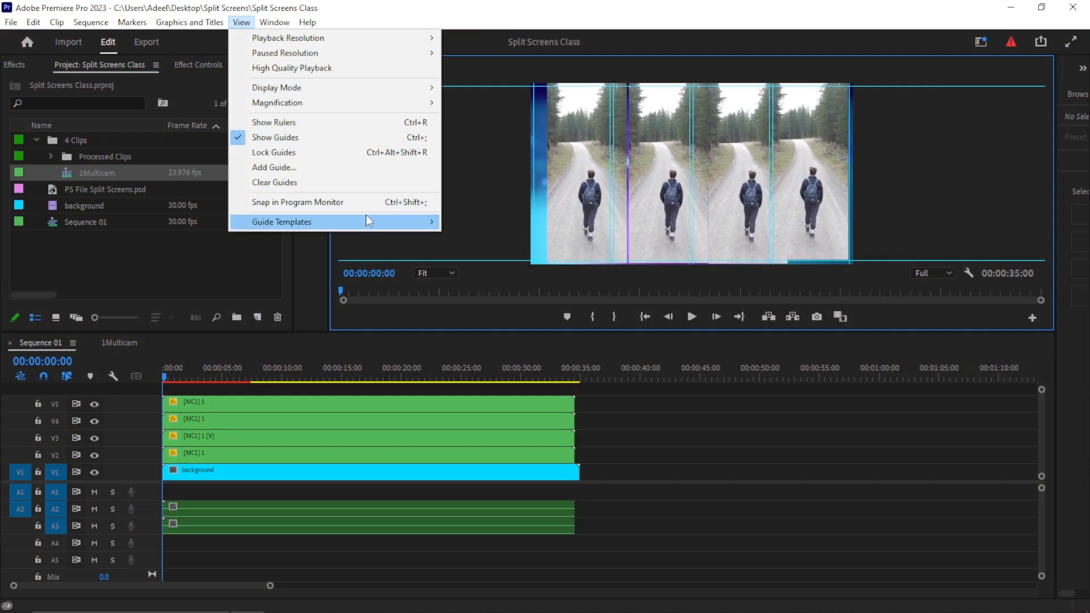
{"action": "mouse_move", "coordinate": [366, 217]}
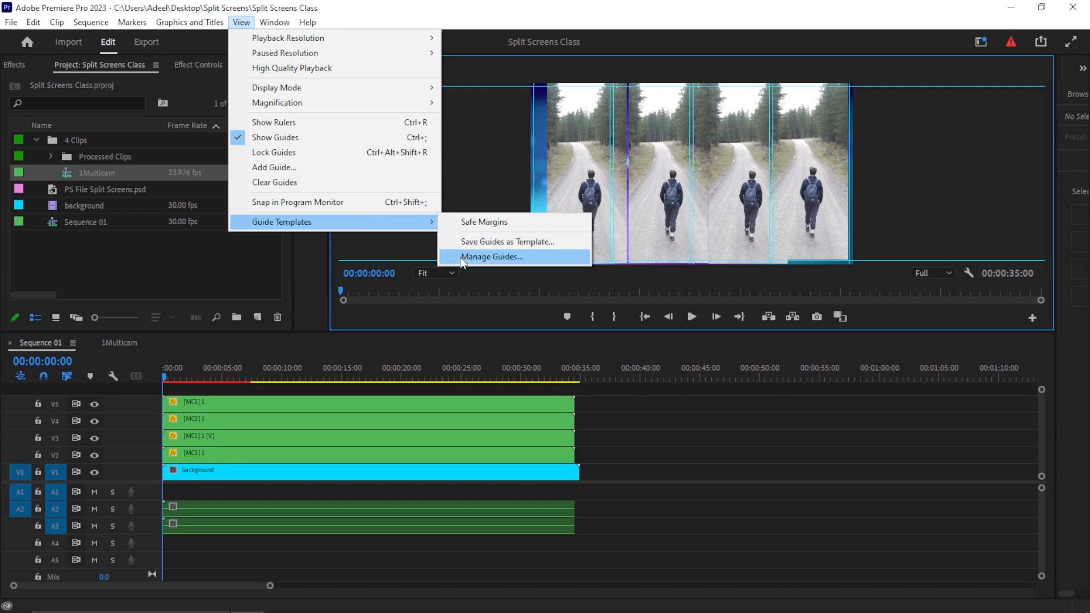
{"action": "left_click", "coordinate": [496, 258]}
{"action": "left_click", "coordinate": [502, 380]}
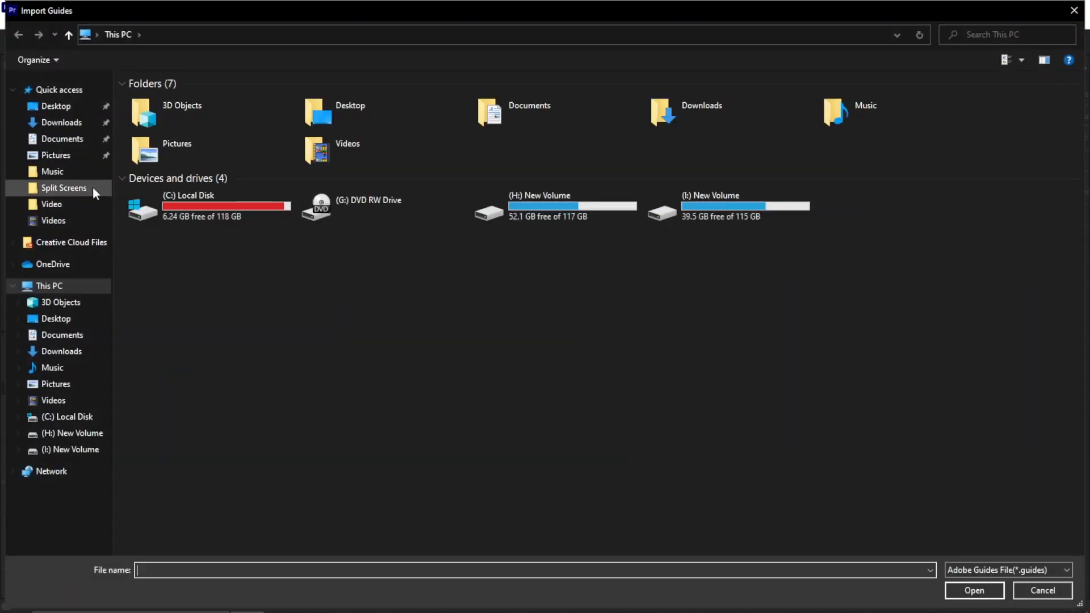
{"action": "left_click", "coordinate": [71, 107]}
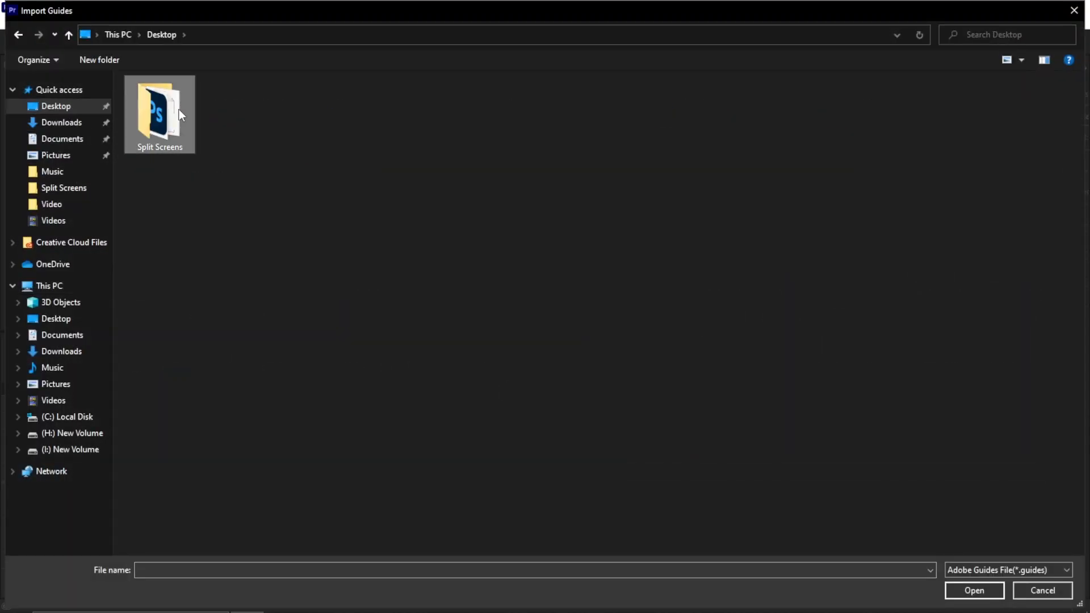
{"action": "double_click", "coordinate": [179, 112]}
{"action": "double_click", "coordinate": [169, 114]}
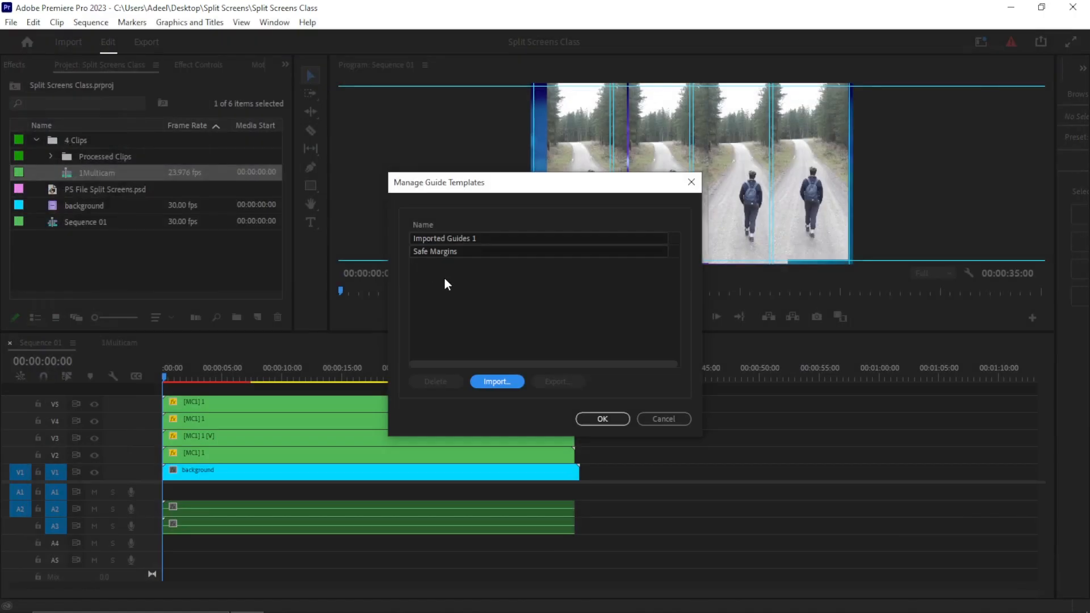
- Rename the imported guide template to Split Screens and confirm the dialog
{"action": "left_click", "coordinate": [483, 238]}
{"action": "key", "text": "ctrl+a"}
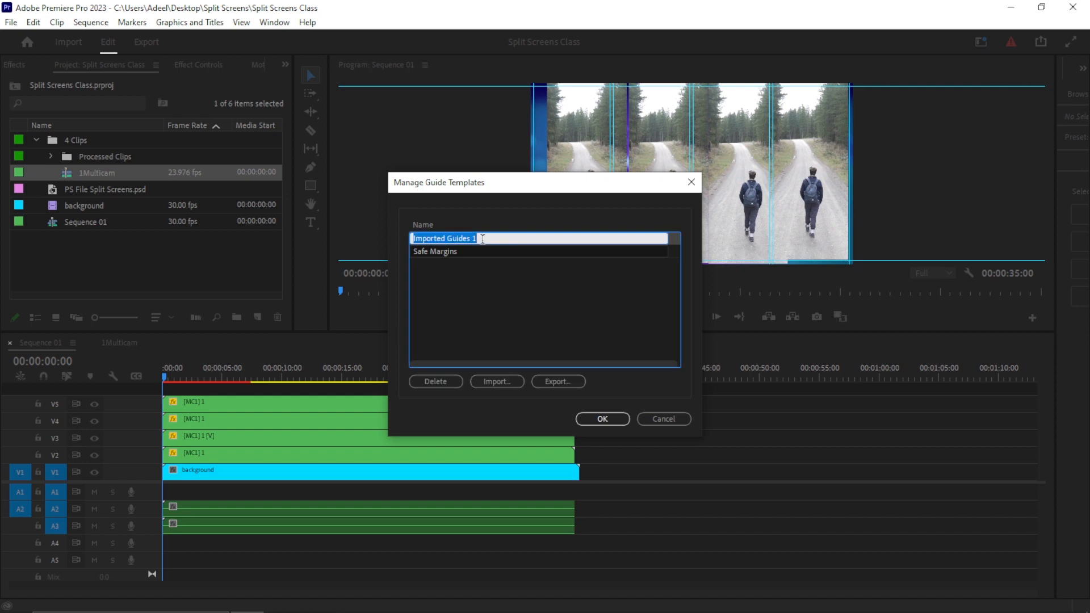
{"action": "type", "text": "Split Screens"}
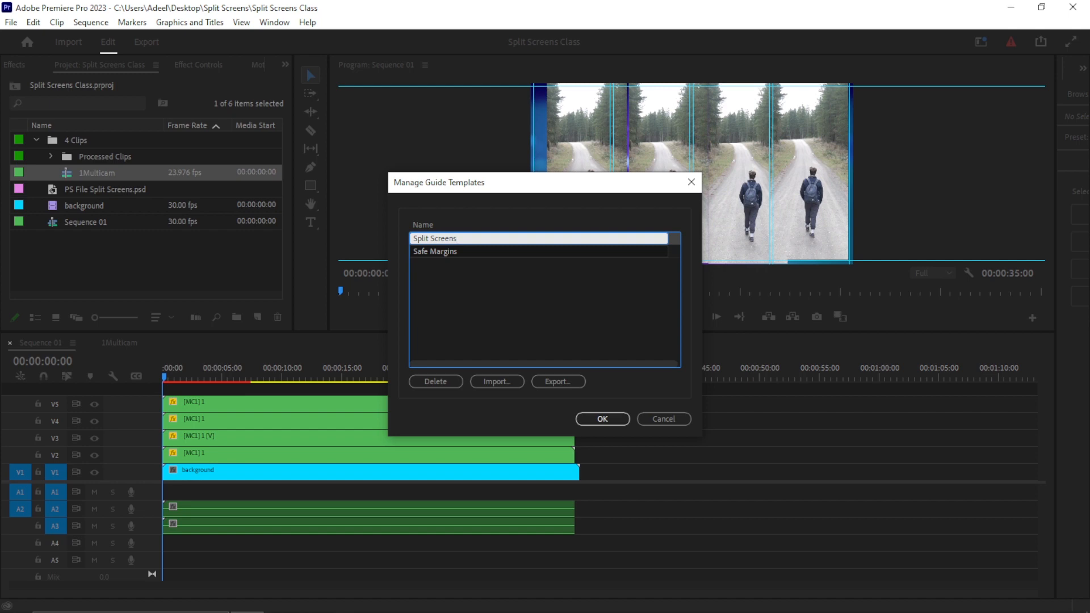
{"action": "key", "text": "Return"}
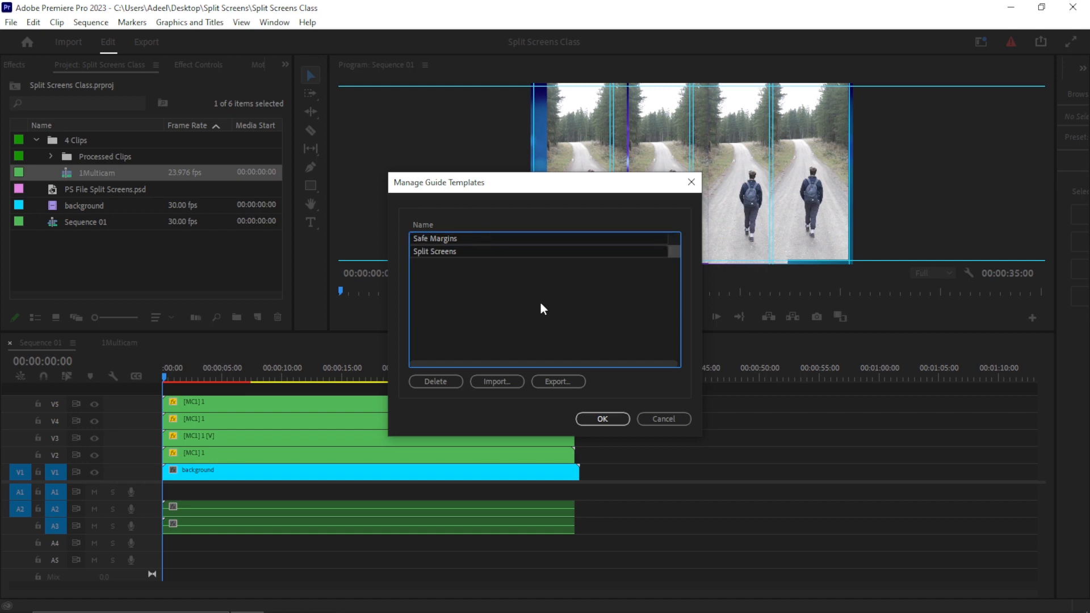
{"action": "left_click", "coordinate": [603, 419]}
- Apply the Split Screens guide template to the Program Monitor
{"action": "left_click", "coordinate": [243, 24]}
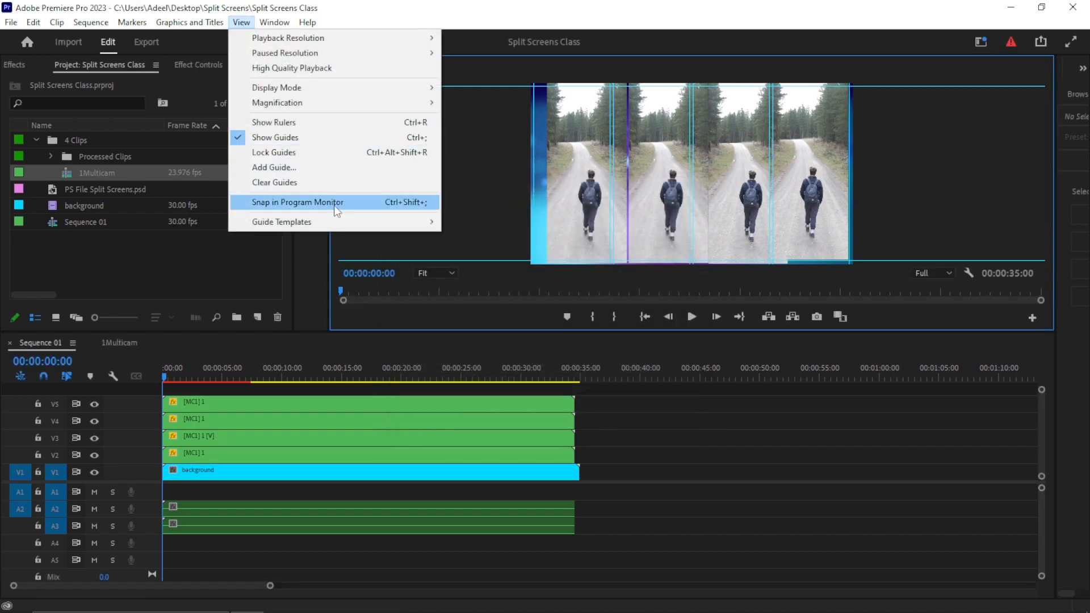
{"action": "mouse_move", "coordinate": [420, 228]}
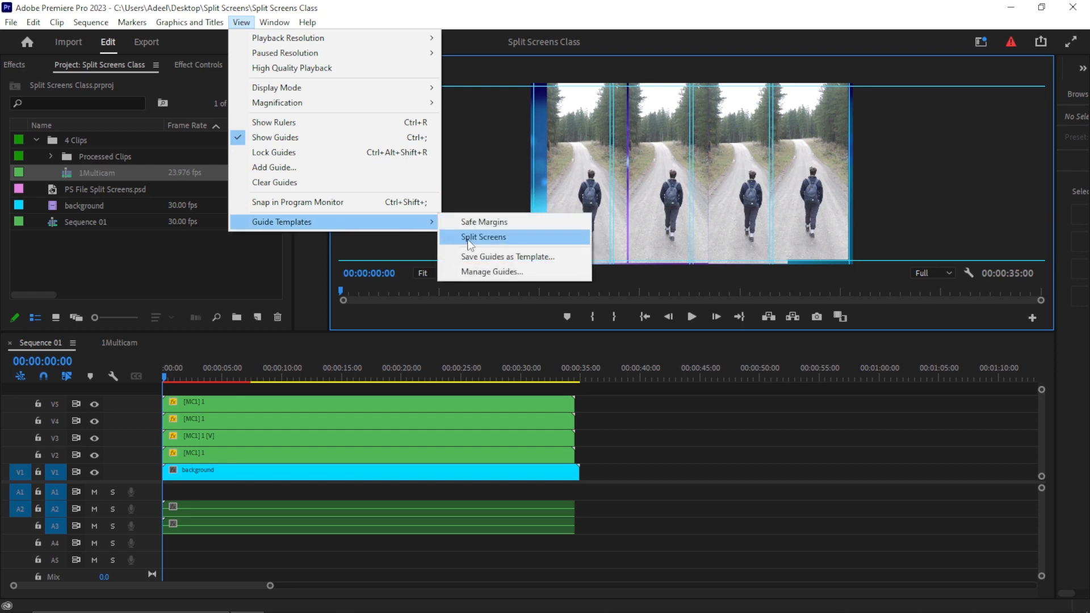
{"action": "left_click", "coordinate": [494, 240]}
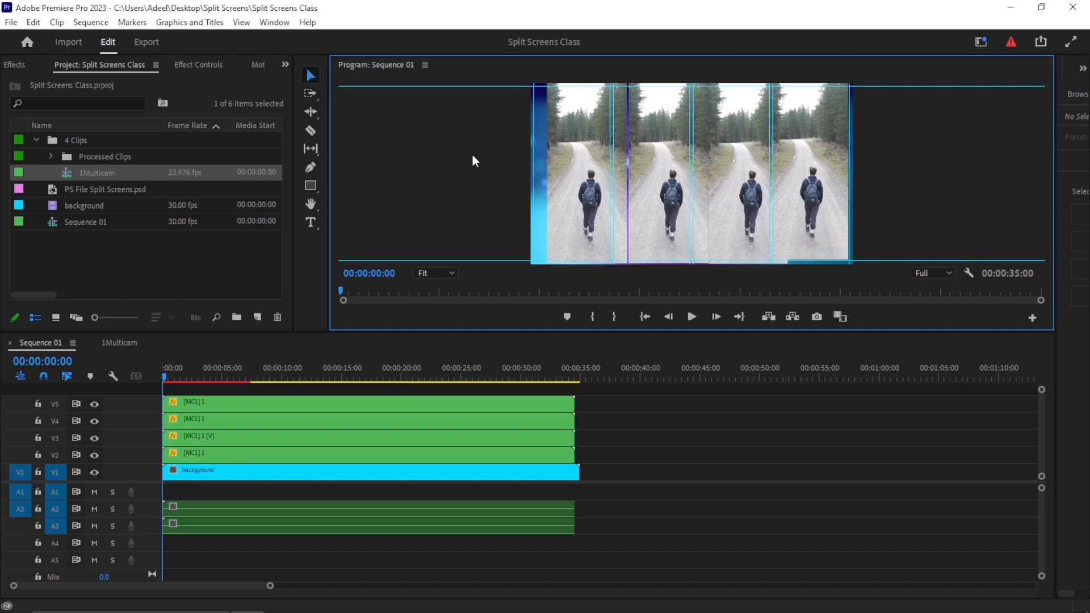
- Turn on Snap in Program Monitor and drag the third column's multicam clip to snap against the guides
{"action": "left_click", "coordinate": [244, 23]}
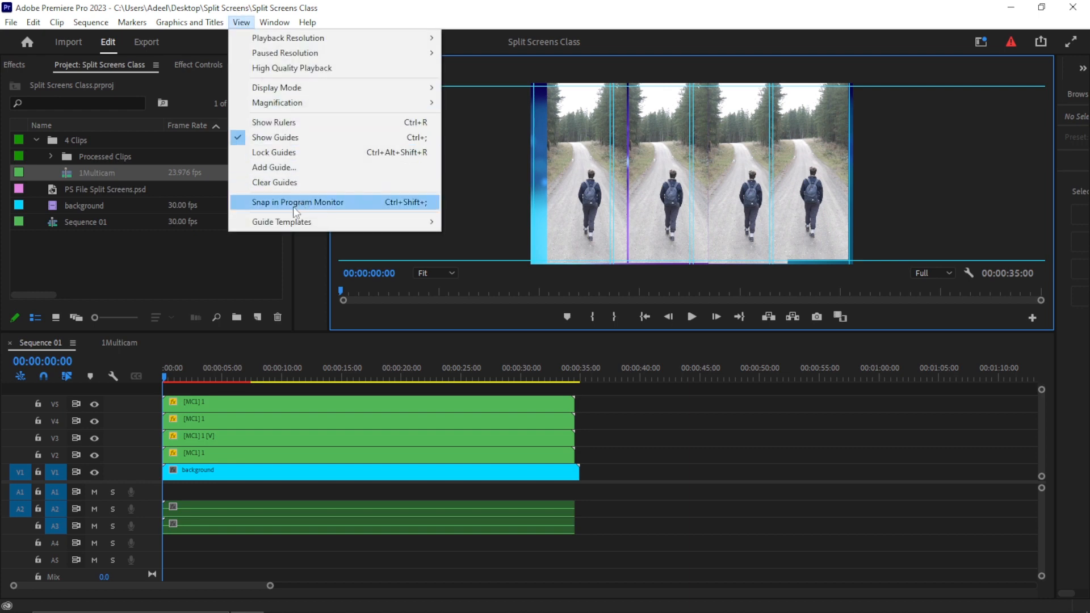
{"action": "left_click", "coordinate": [323, 202]}
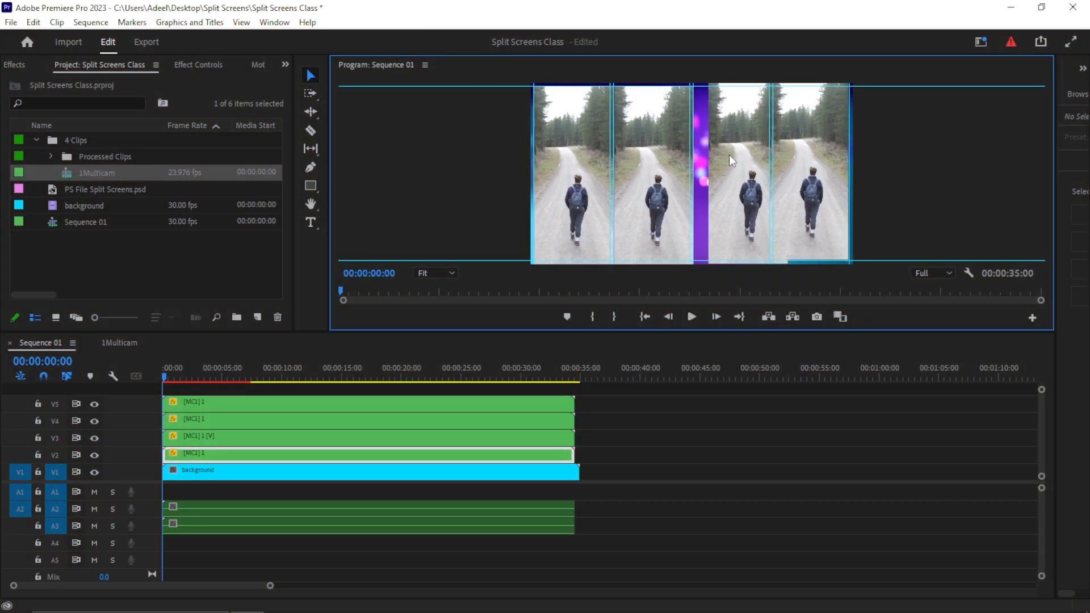
{"action": "left_click_drag", "start_coordinate": [724, 166], "coordinate": [722, 205]}
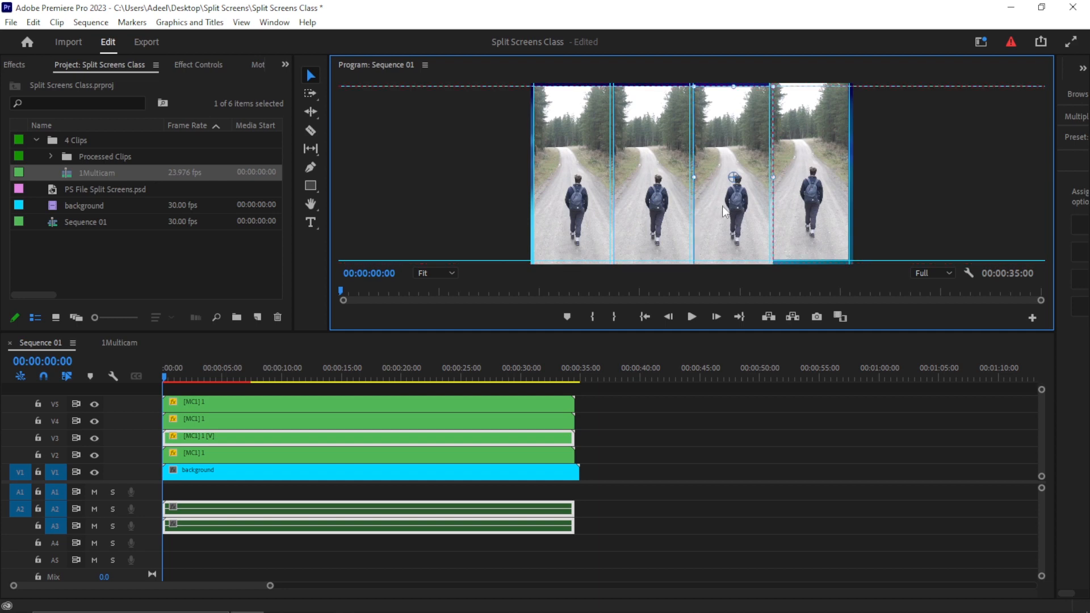
- Nudge the fourth column's multicam clip to snap against the guides and turn off guide display in the Program Monitor
{"action": "left_click", "coordinate": [787, 197]}
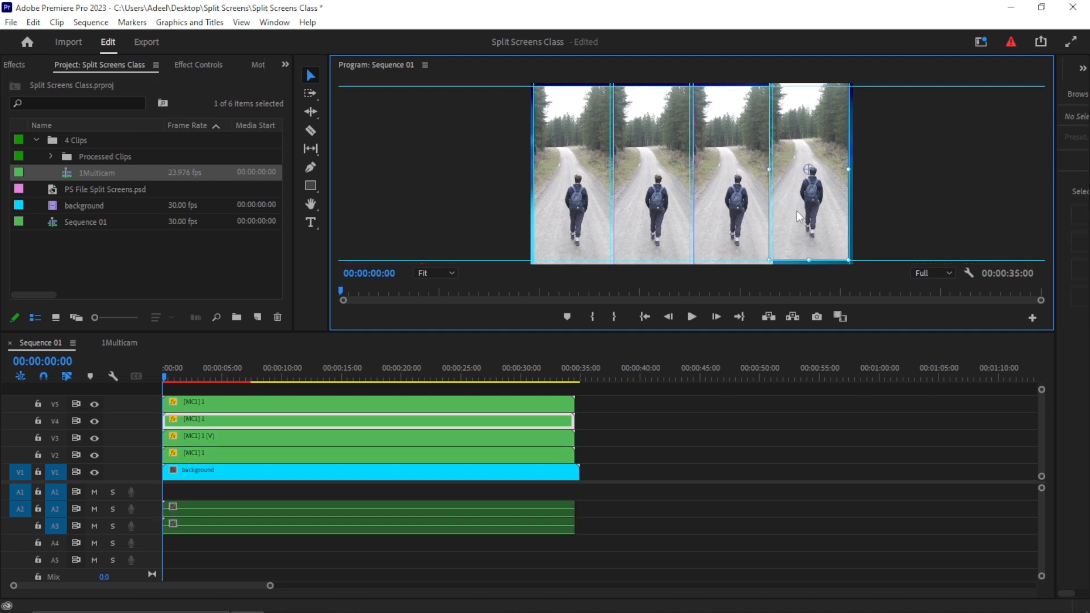
{"action": "left_click_drag", "start_coordinate": [799, 215], "coordinate": [800, 220]}
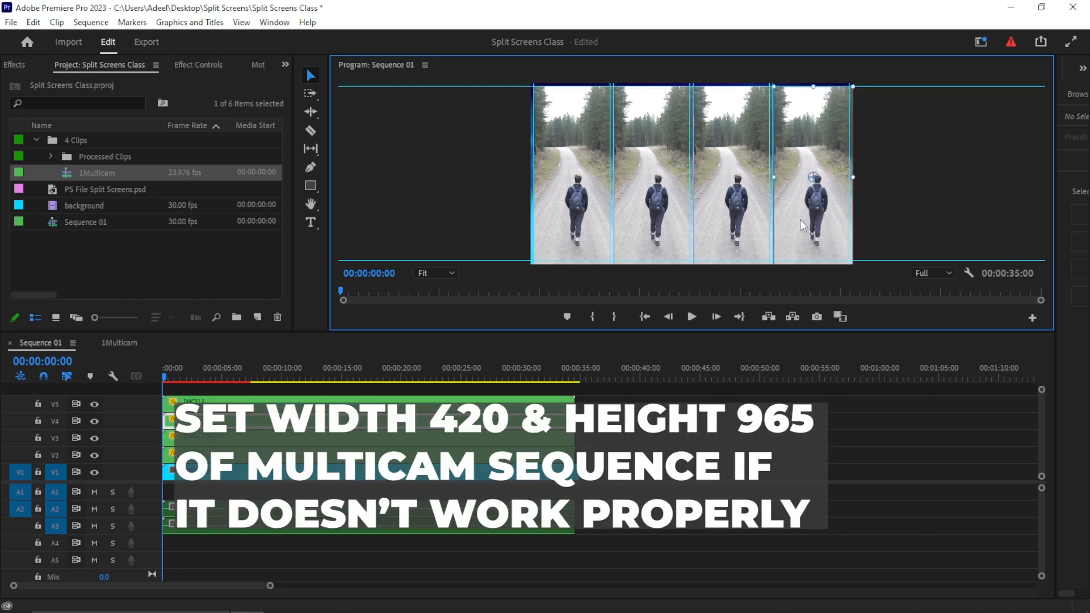
{"action": "left_click", "coordinate": [481, 162]}
{"action": "left_click", "coordinate": [235, 23]}
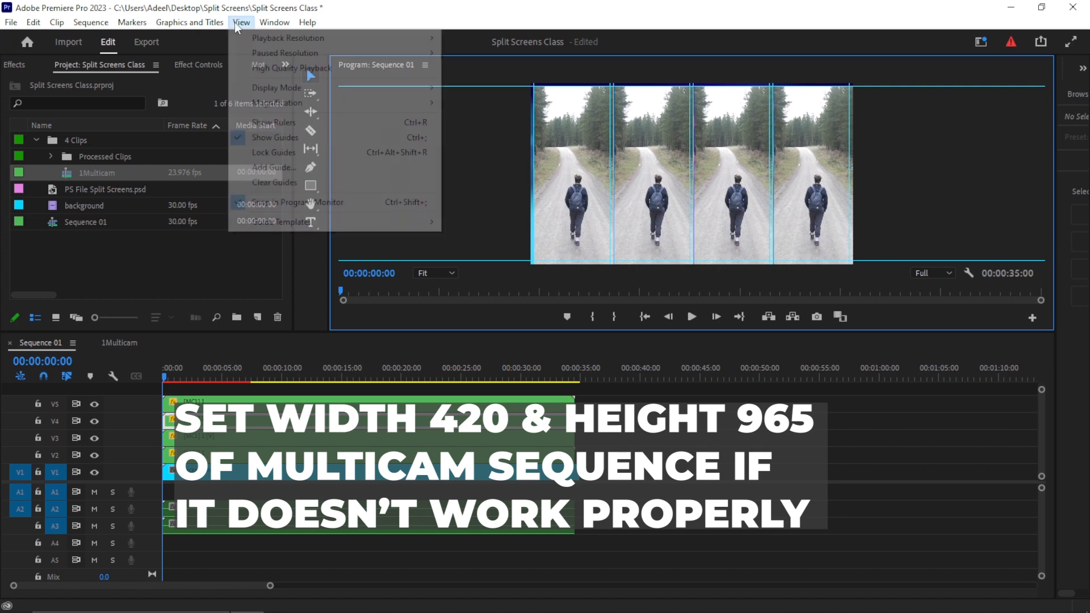
{"action": "left_click", "coordinate": [298, 135]}
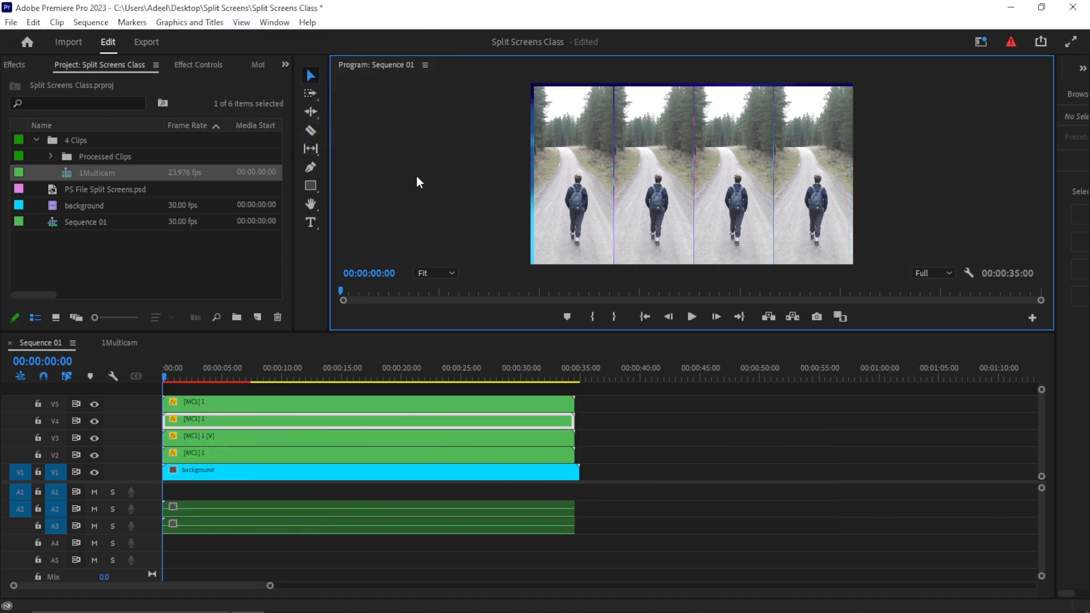
- Save the project and switch the first column's multicam clip to camera angle 3
{"action": "left_click", "coordinate": [558, 179]}
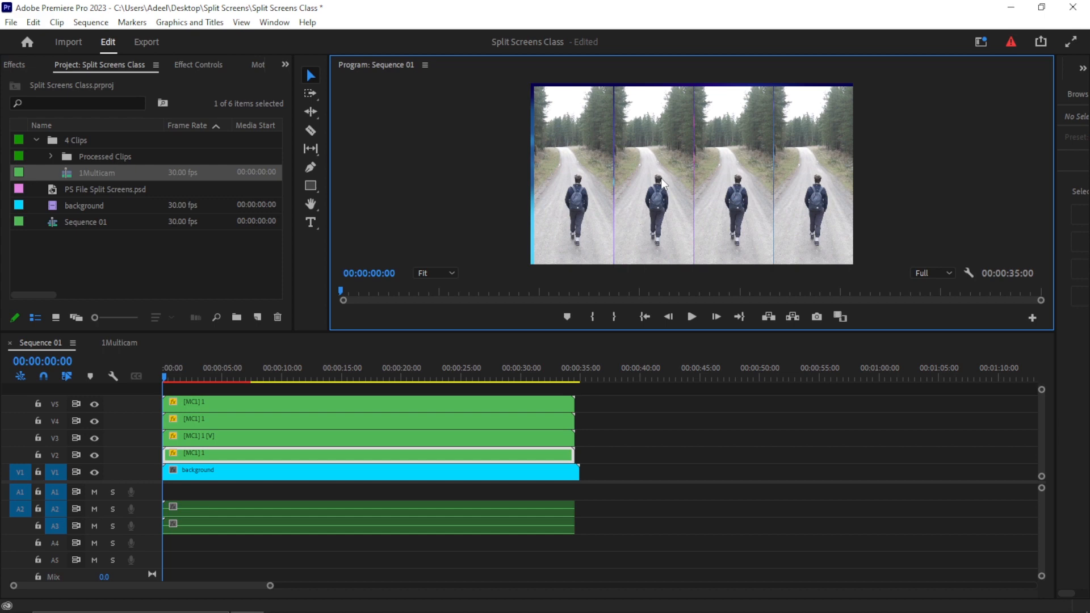
{"action": "left_click", "coordinate": [565, 189]}
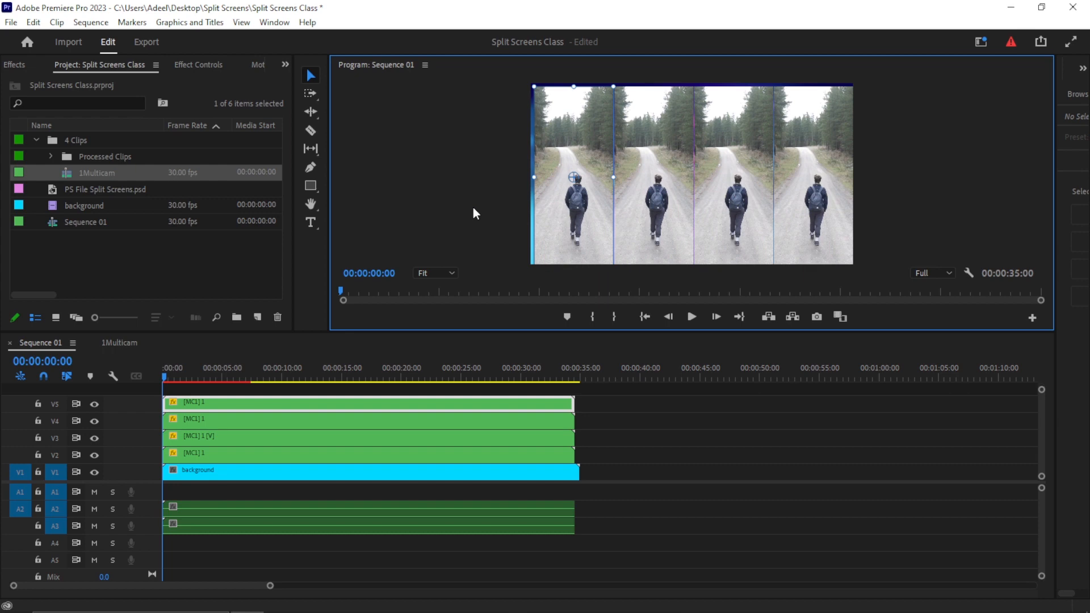
{"action": "key", "text": "ctrl+s"}
{"action": "key", "text": "3"}
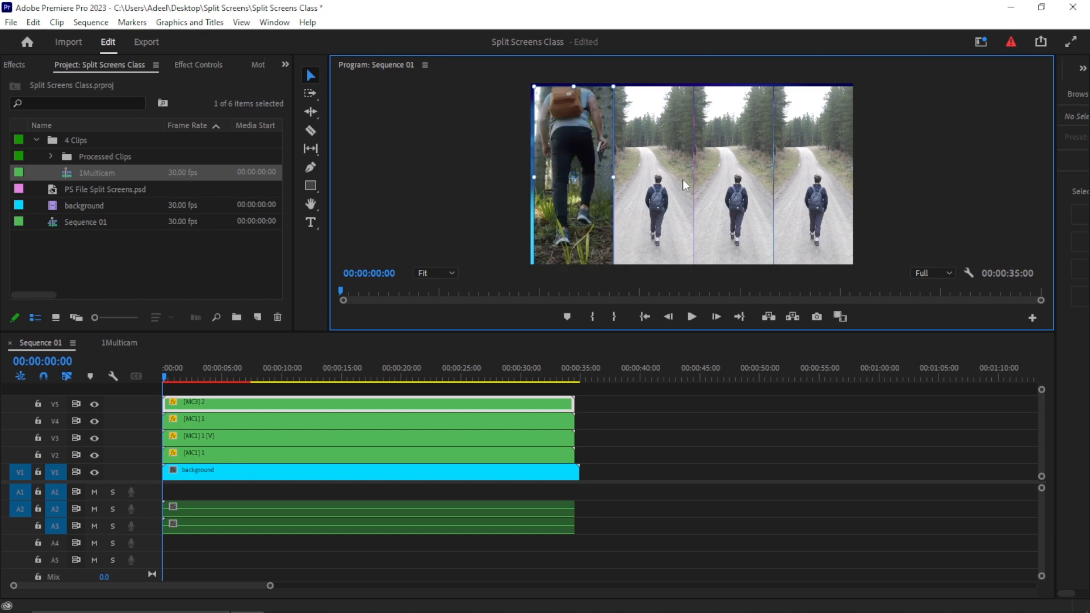
- Switch the third column's multicam clip to camera angle 4
{"action": "left_click", "coordinate": [717, 230]}
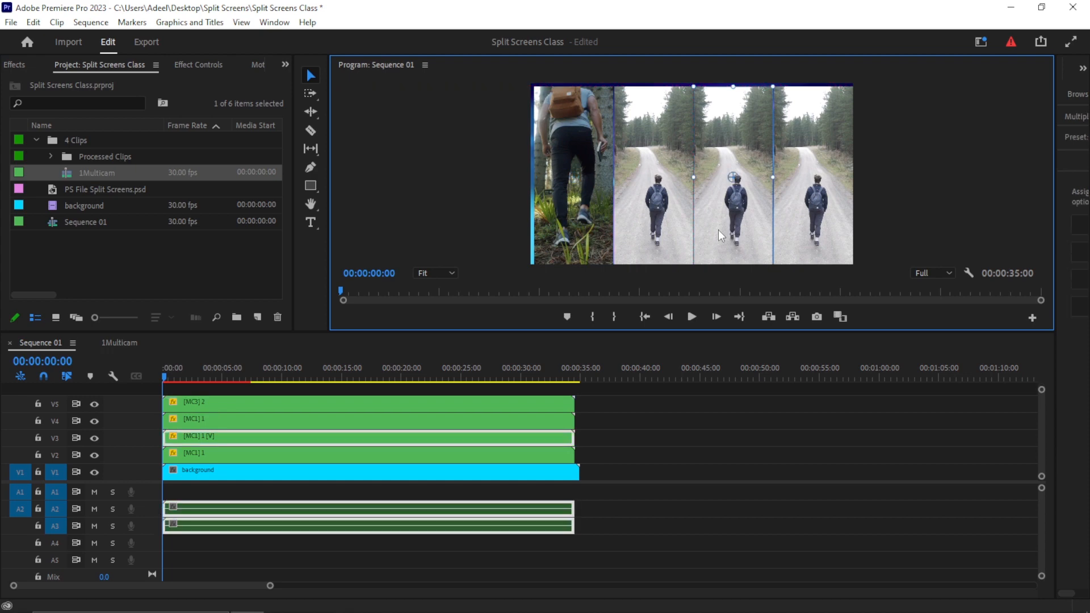
{"action": "key", "text": "4"}
- Switch the fourth column's multicam clip to camera angle 2 and save the project
{"action": "left_click", "coordinate": [806, 210]}
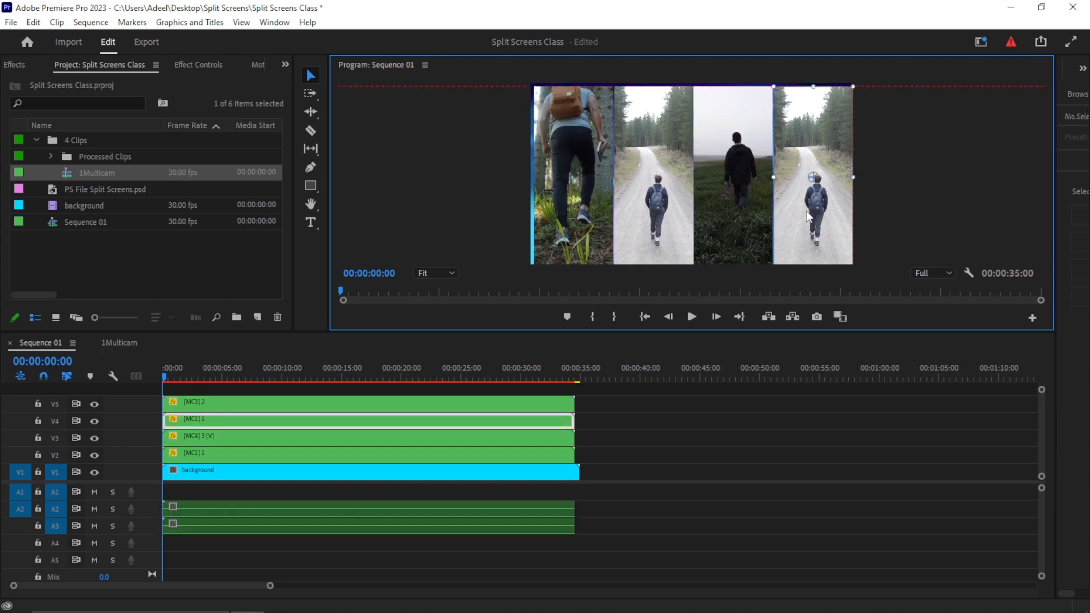
{"action": "key", "text": "2"}
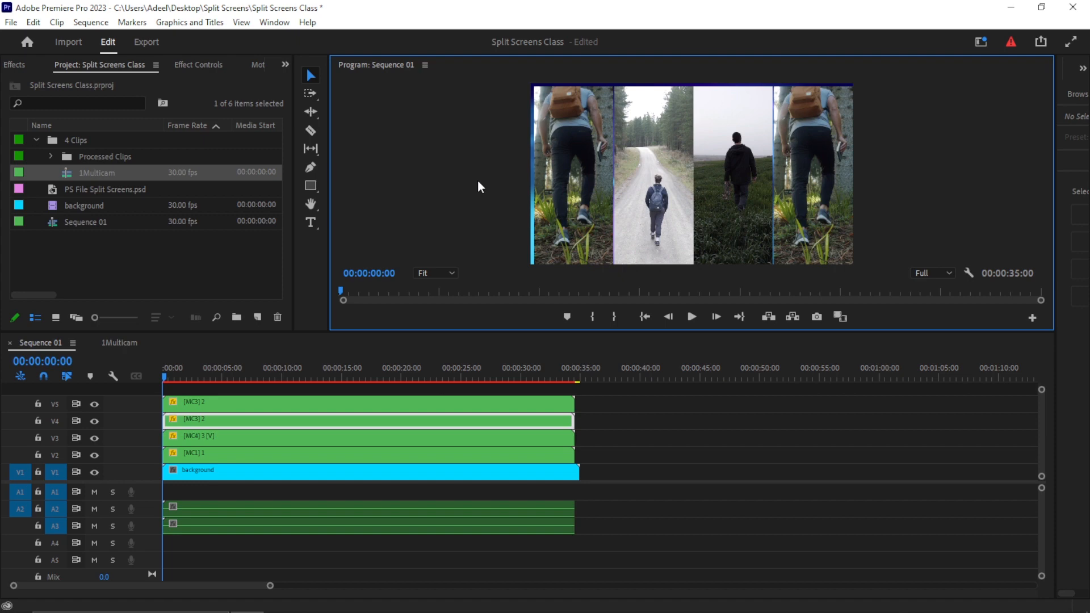
{"action": "key", "text": "ctrl+s"}
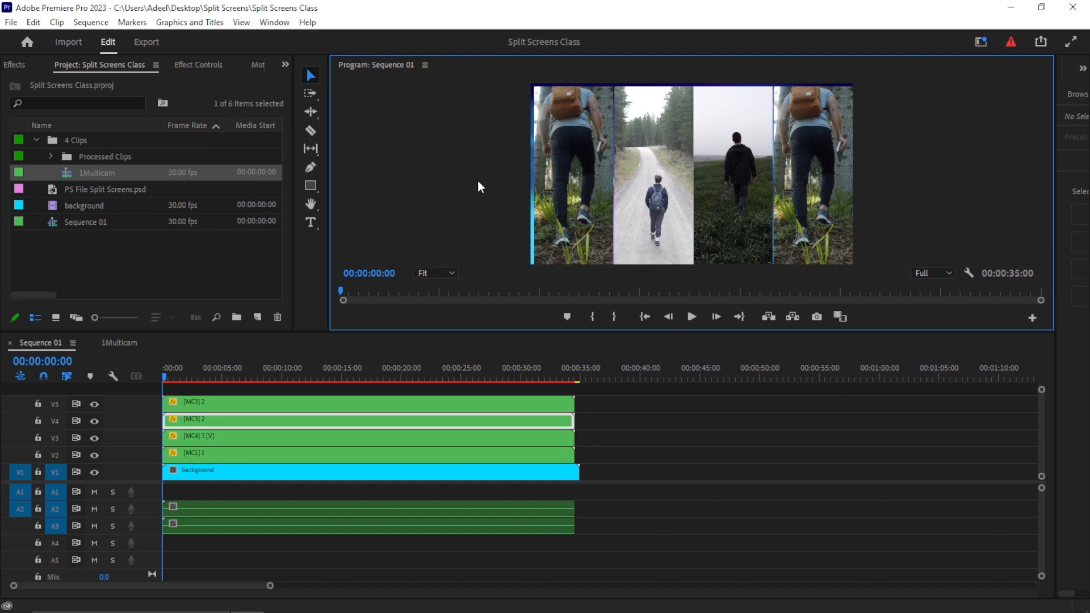